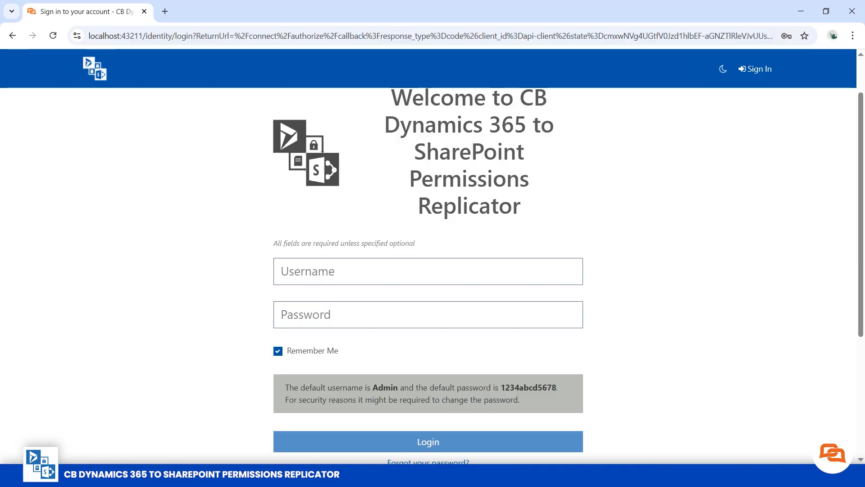
Log in as Admin with the default password given in the notice on the login page
{"action": "double_click", "coordinate": [385, 388]}
{"action": "key", "text": "ctrl+c"}
{"action": "left_click", "coordinate": [428, 272]}
{"action": "key", "text": "ctrl+v"}
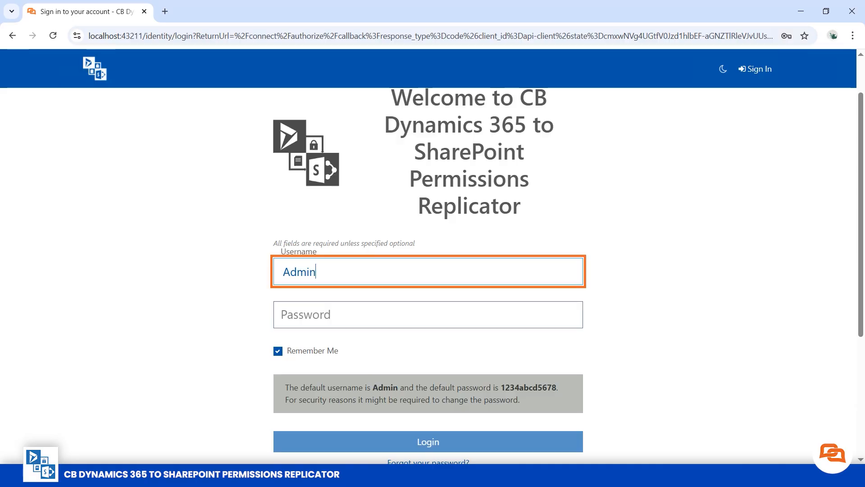
{"action": "double_click", "coordinate": [529, 387]}
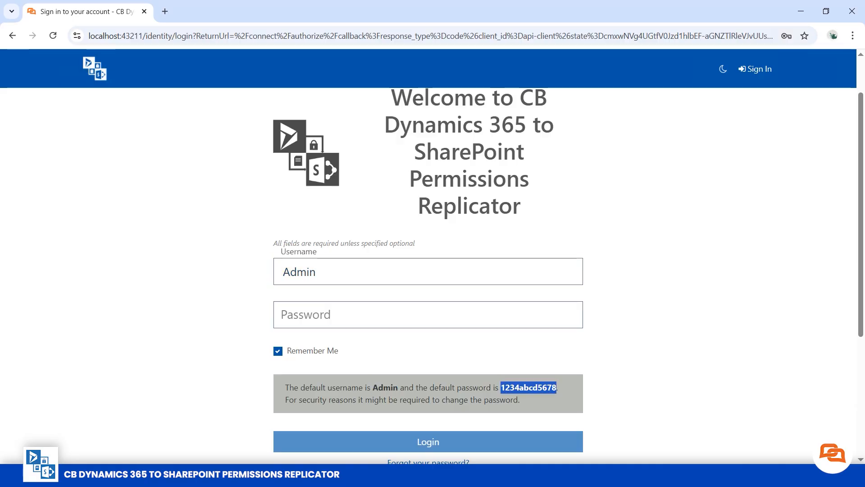
{"action": "left_click", "coordinate": [428, 314]}
{"action": "key", "text": "ctrl+v"}
{"action": "scroll", "coordinate": [428, 280], "scroll_direction": "down", "scroll_amount": 1}
{"action": "left_click", "coordinate": [428, 385]}
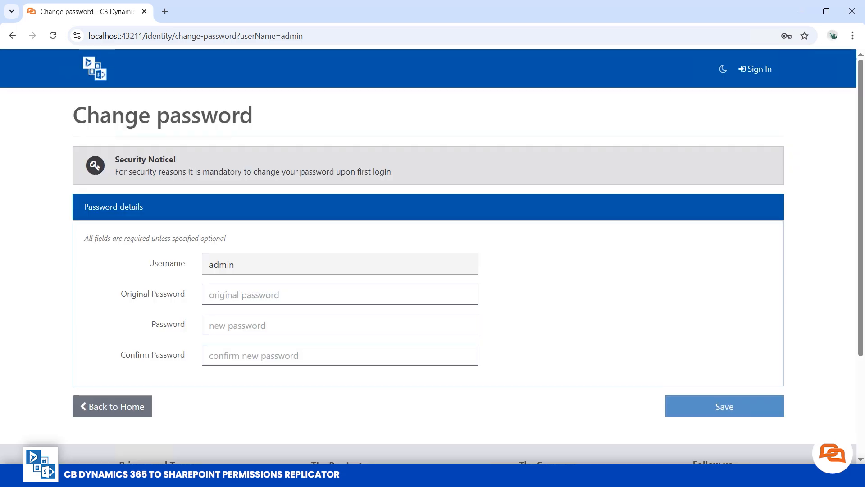
Change the admin account's password by entering the original password and the confirmed new password, and save it
{"action": "key", "text": "ctrl+v"}
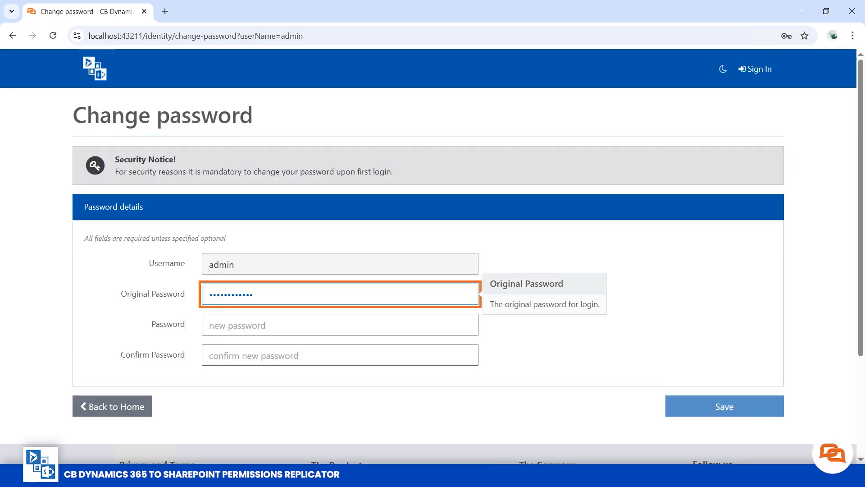
{"action": "key", "text": "Tab"}
{"action": "type", "text": "•••••••••"}
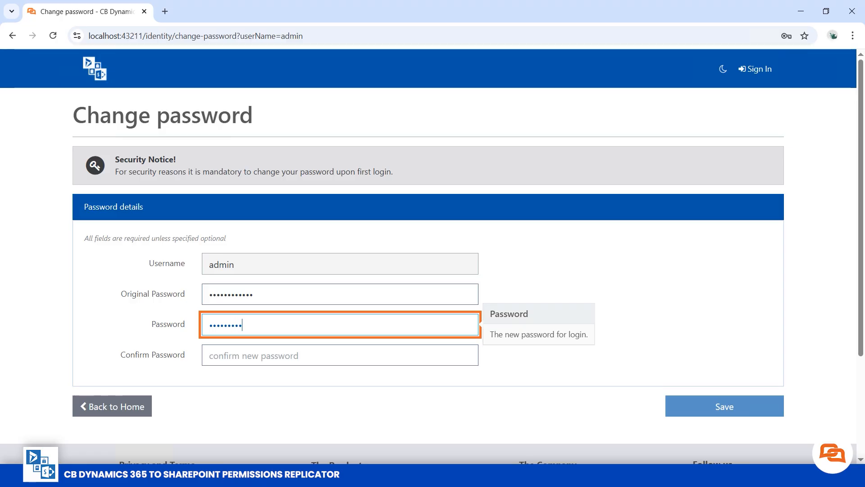
{"action": "key", "text": "Tab"}
{"action": "type", "text": "•••••••••"}
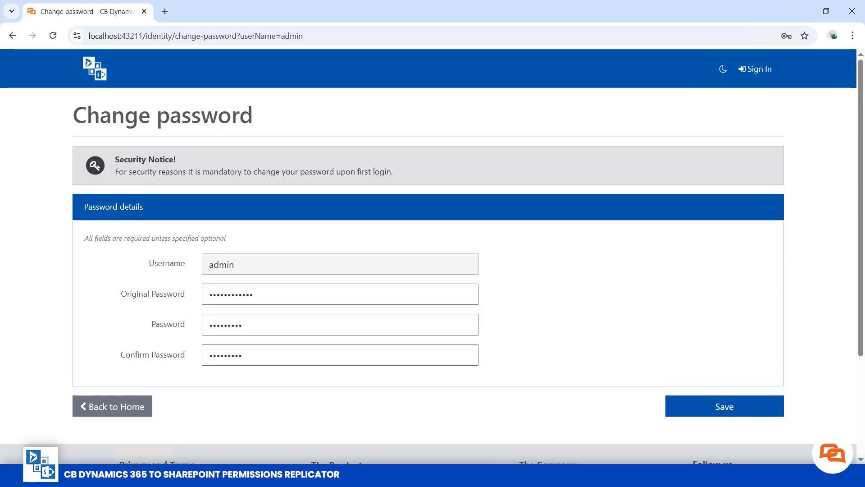
{"action": "left_click", "coordinate": [725, 407]}
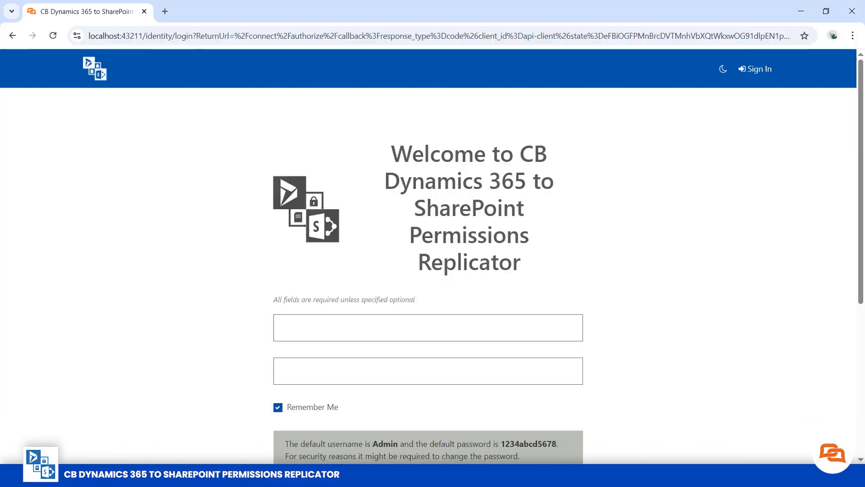
Log in again as Admin with the new account password
{"action": "left_click", "coordinate": [428, 327]}
{"action": "type", "text": "Admin"}
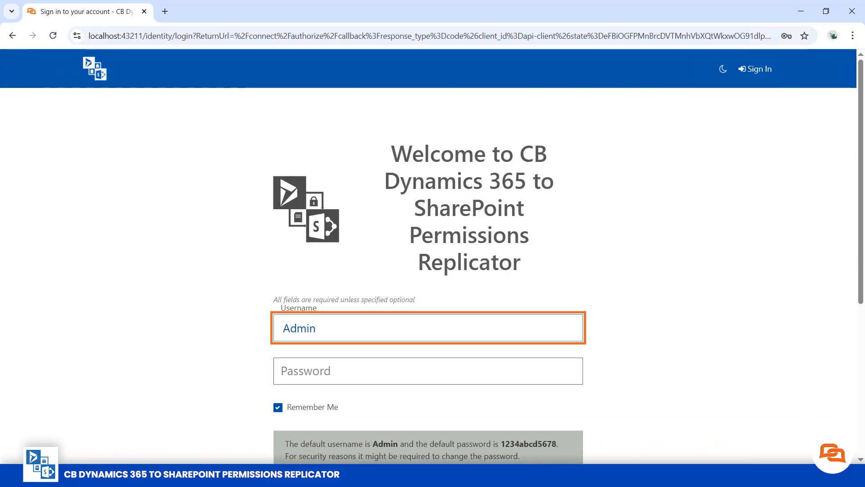
{"action": "key", "text": "Tab"}
{"action": "type", "text": "•••••••••"}
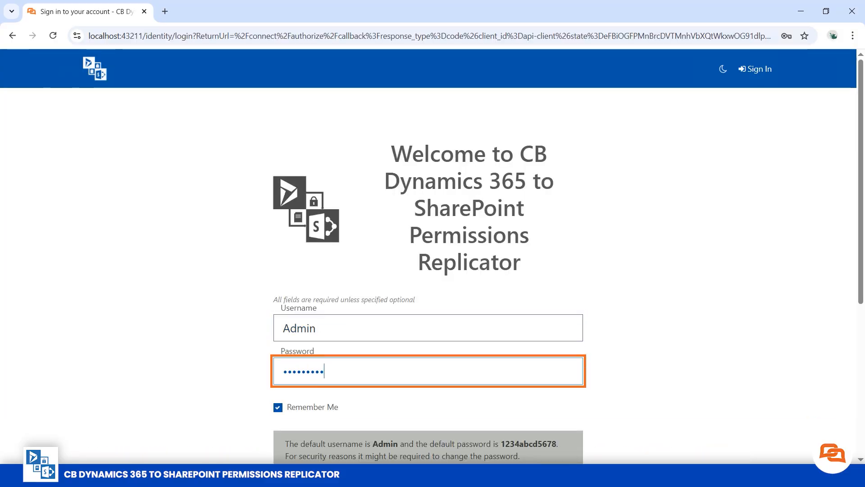
{"action": "scroll", "coordinate": [428, 328], "scroll_direction": "down", "scroll_amount": 2}
{"action": "scroll", "coordinate": [428, 270], "scroll_direction": "down", "scroll_amount": 1}
{"action": "key", "text": "Return"}
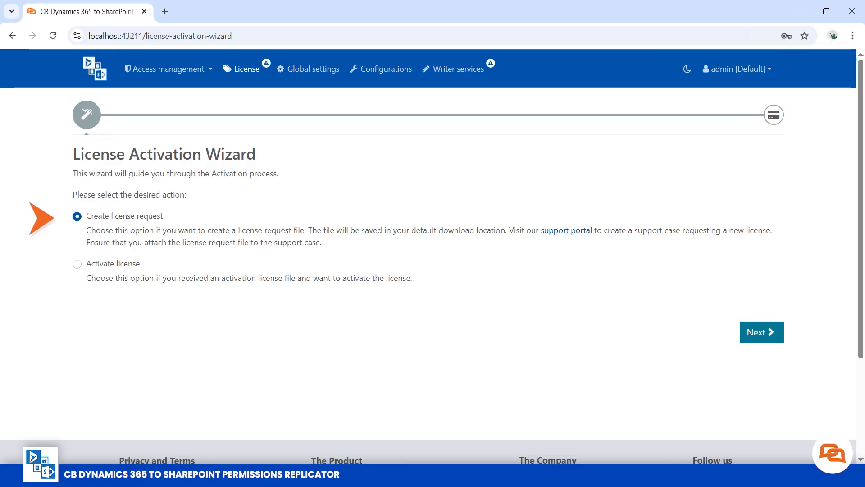
Create the license request file with the activation wizard and show the downloaded file in its folder
{"action": "left_click", "coordinate": [762, 331]}
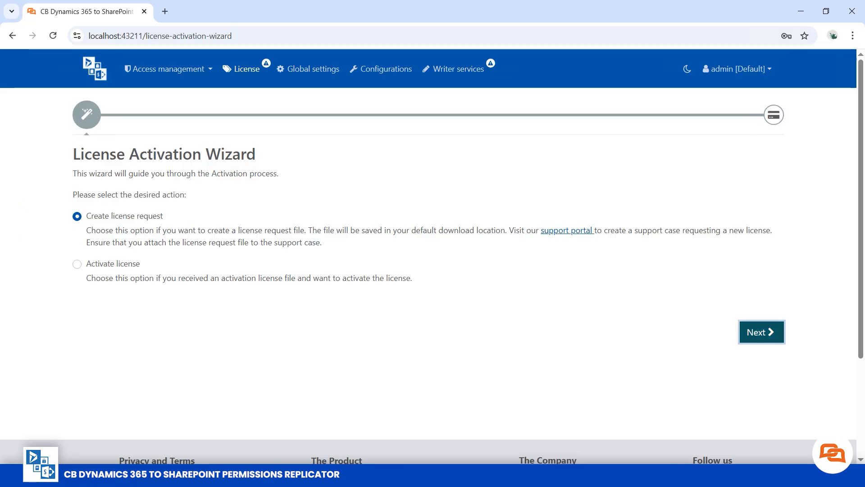
{"action": "mouse_move", "coordinate": [761, 66]}
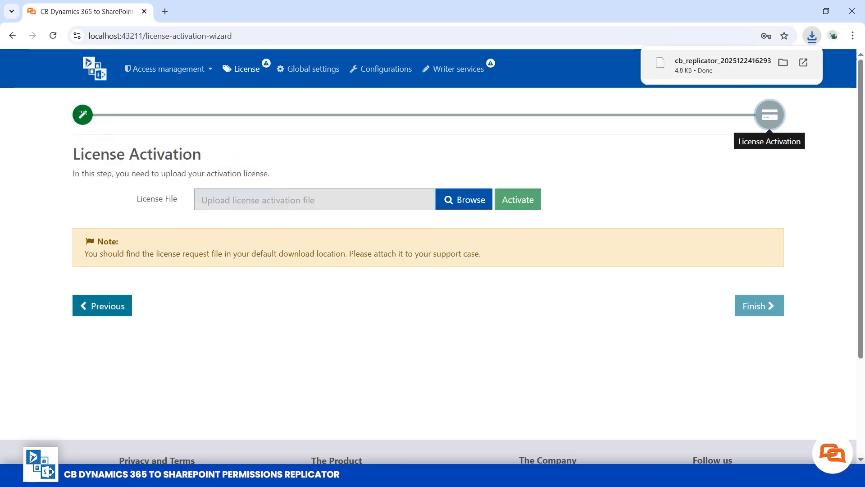
{"action": "left_click", "coordinate": [783, 63]}
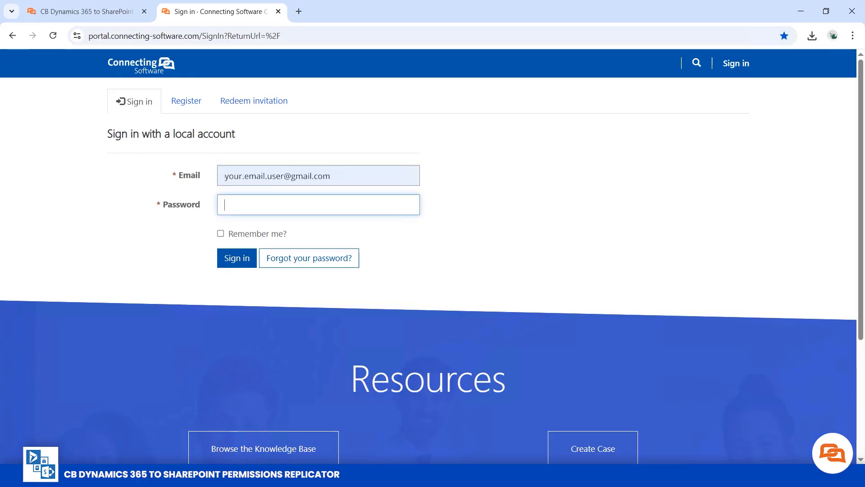
Sign in to the Connecting Software support portal with the account password and go to the support cases page
{"action": "type", "text": "•••••••••"}
{"action": "key", "text": "Return"}
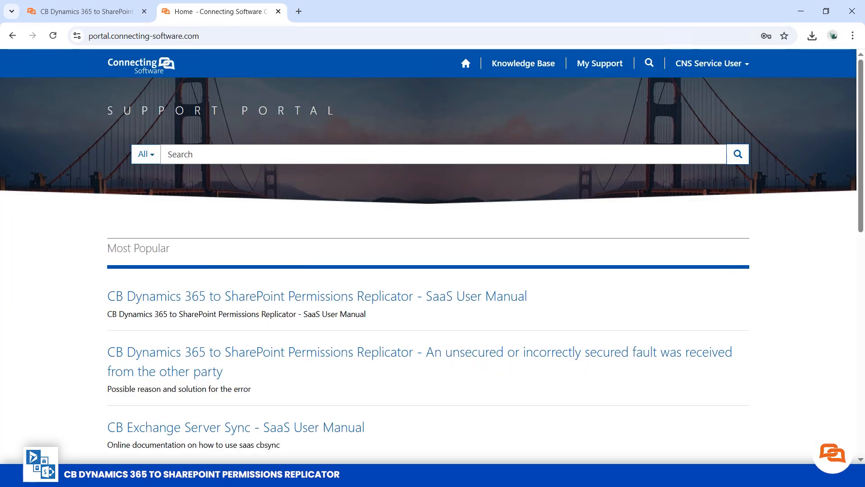
{"action": "left_click", "coordinate": [600, 63]}
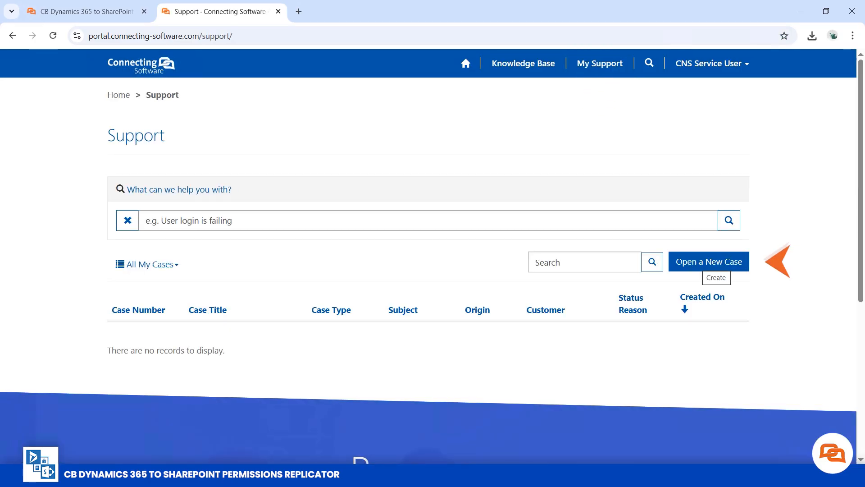
Open a new case titled "License Request" with the subject CB Dynamics 365 to SharePoint Permissions Replicator
{"action": "left_click", "coordinate": [711, 264]}
{"action": "type", "text": "License Request"}
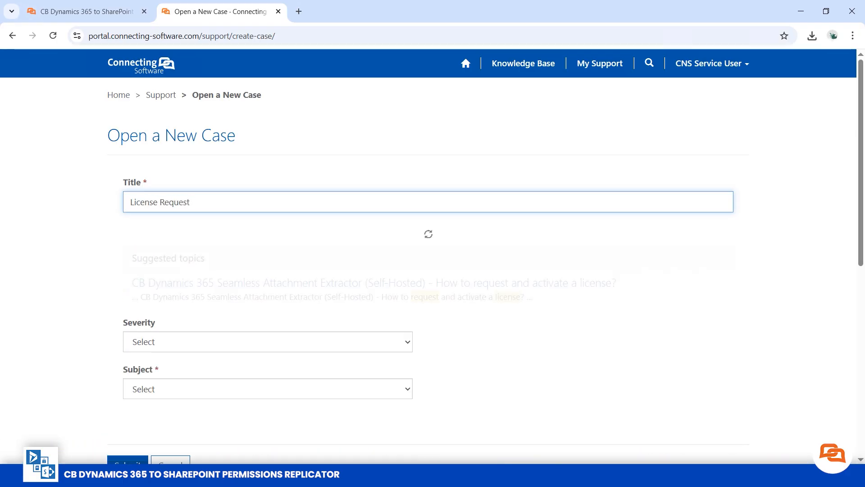
{"action": "scroll", "coordinate": [428, 256], "scroll_direction": "down", "scroll_amount": 7}
{"action": "left_click", "coordinate": [267, 303]}
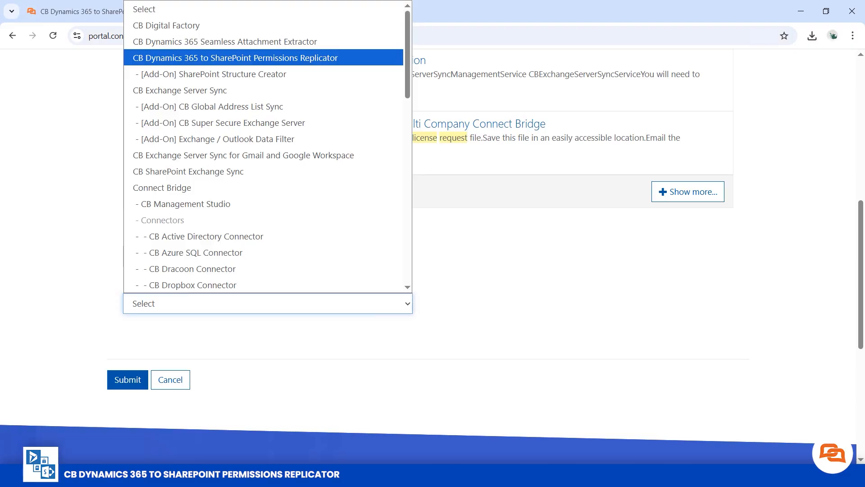
{"action": "left_click", "coordinate": [235, 58]}
{"action": "scroll", "coordinate": [244, 135], "scroll_direction": "down", "scroll_amount": 1}
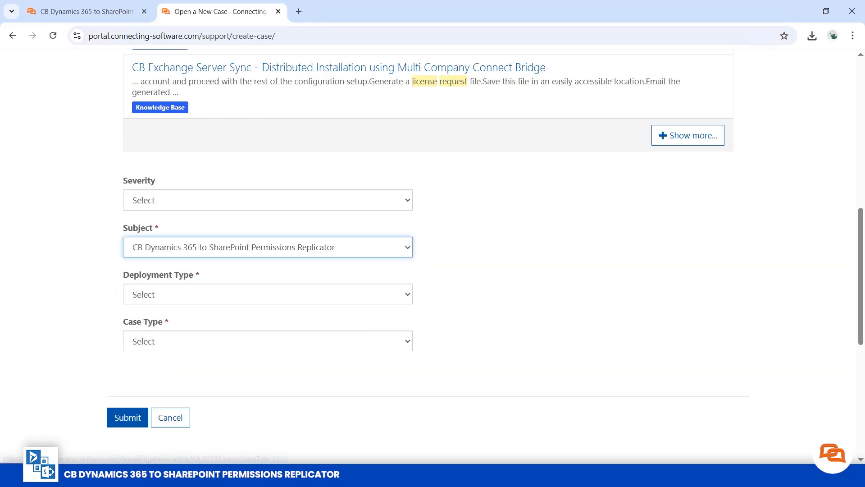
Set the case's deployment type to Self-Hosted and its case type to License Request
{"action": "left_click", "coordinate": [268, 294]}
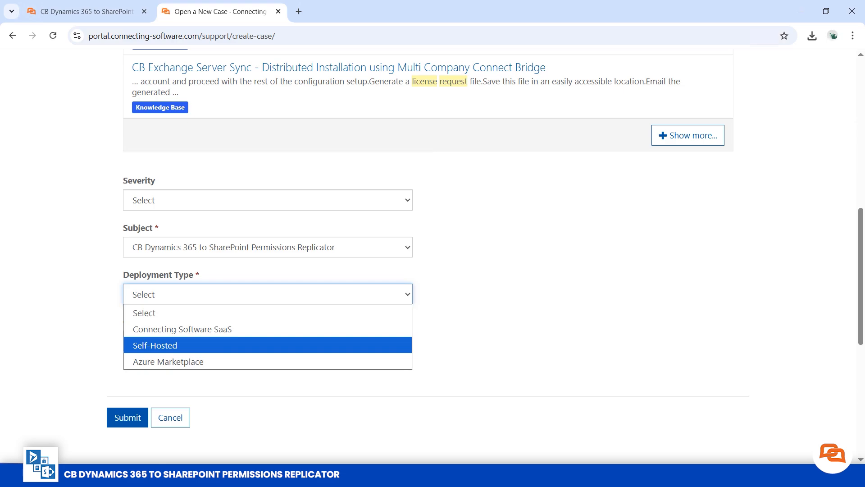
{"action": "left_click", "coordinate": [155, 345]}
{"action": "scroll", "coordinate": [155, 345], "scroll_direction": "down", "scroll_amount": 1}
{"action": "left_click", "coordinate": [267, 332]}
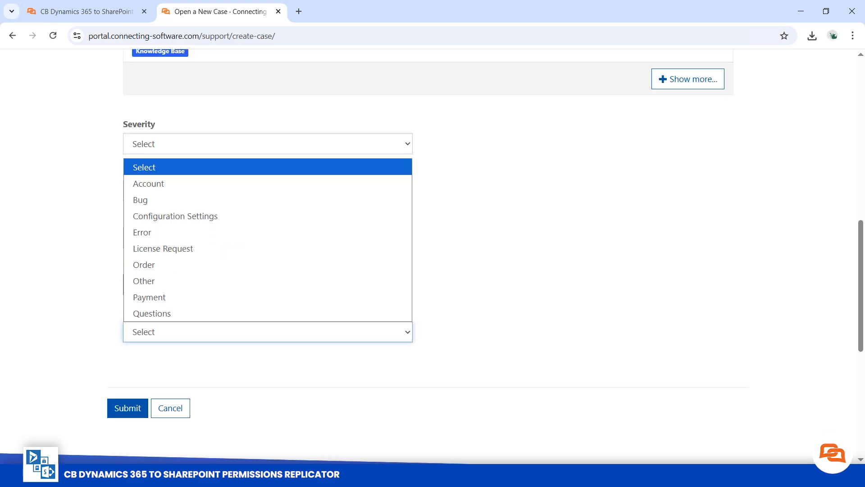
{"action": "left_click", "coordinate": [164, 247]}
Set the license type of the support case to Trial
{"action": "scroll", "coordinate": [268, 243], "scroll_direction": "down", "scroll_amount": 5}
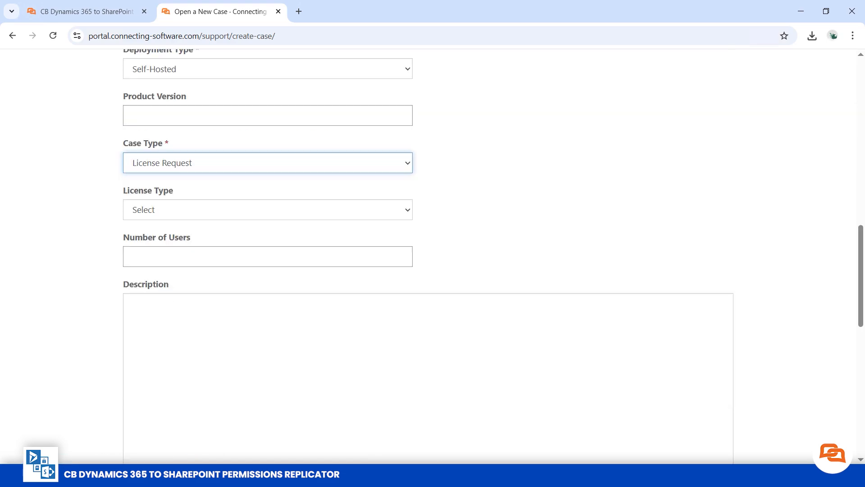
{"action": "left_click", "coordinate": [268, 154]}
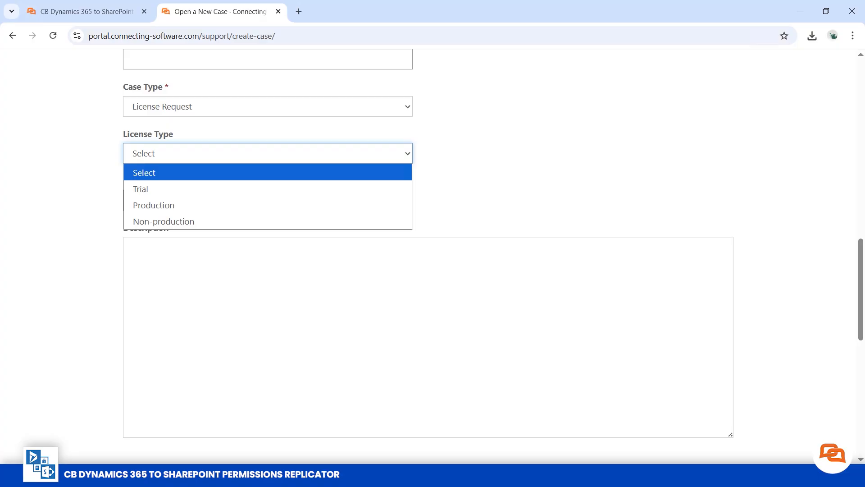
{"action": "left_click", "coordinate": [141, 189]}
Attach the license request file cb_replicator_20251224162937.req from Downloads to the support case
{"action": "scroll", "coordinate": [268, 243], "scroll_direction": "down", "scroll_amount": 2}
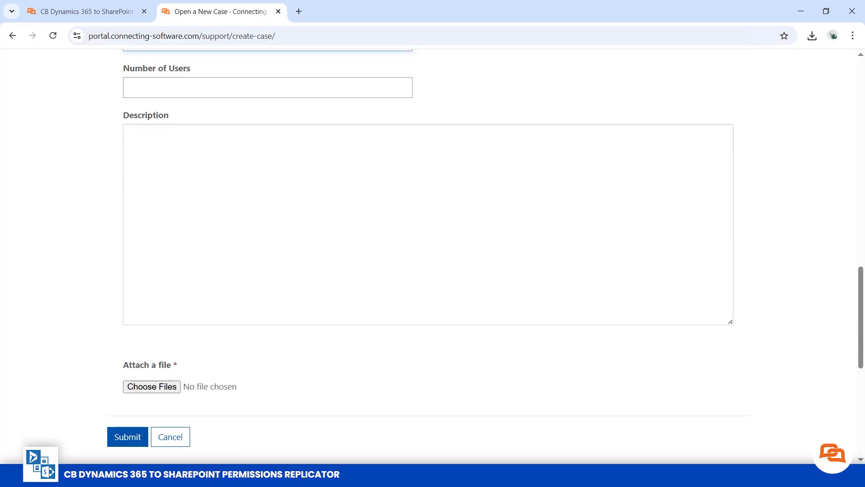
{"action": "left_click", "coordinate": [151, 386]}
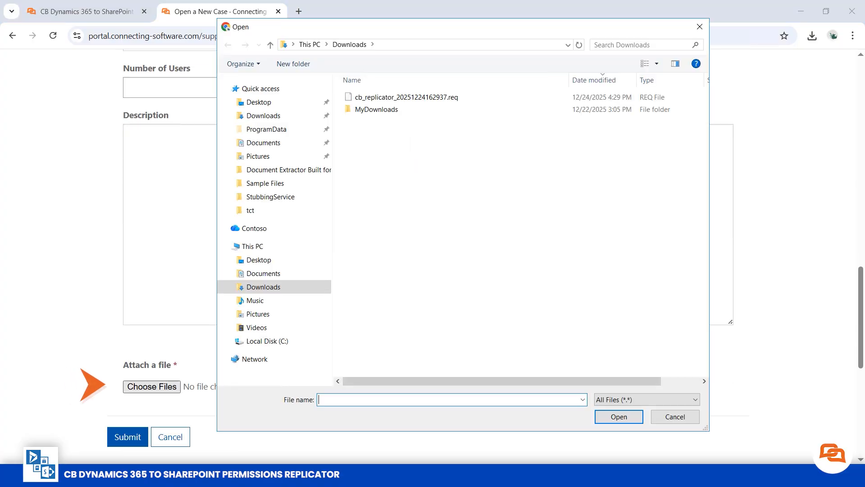
{"action": "left_click", "coordinate": [407, 98]}
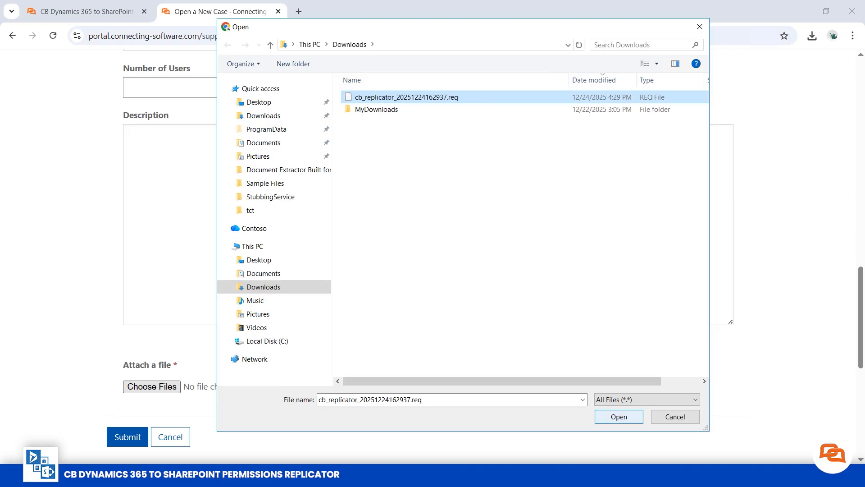
{"action": "left_click", "coordinate": [618, 417]}
{"action": "scroll", "coordinate": [428, 243], "scroll_direction": "down", "scroll_amount": 1}
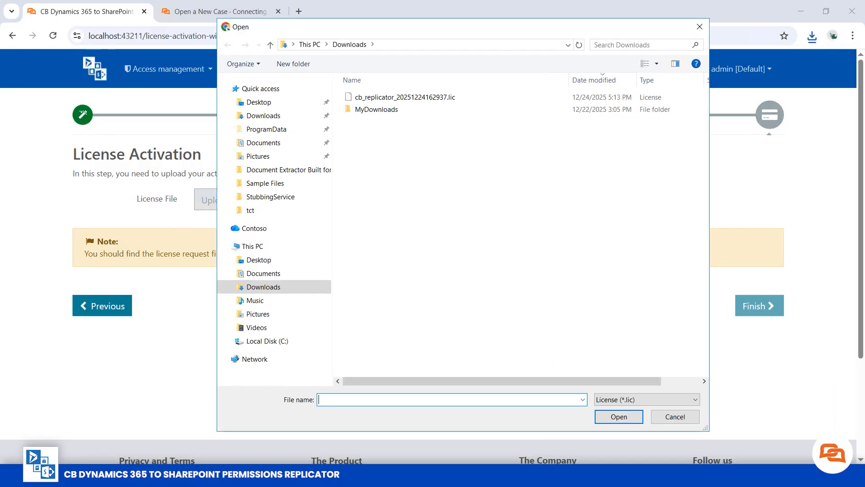
Activate the license with the file cb_replicator_20251224162937.lic and finish the license activation wizard
{"action": "double_click", "coordinate": [405, 97]}
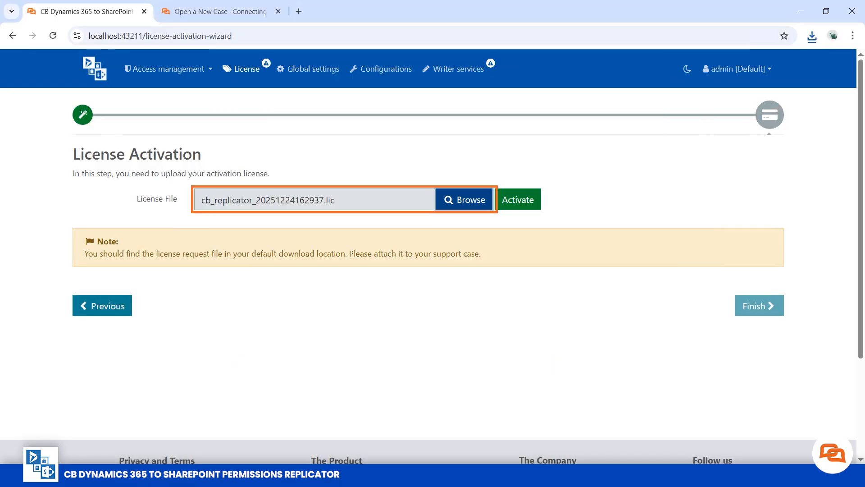
{"action": "left_click", "coordinate": [518, 200]}
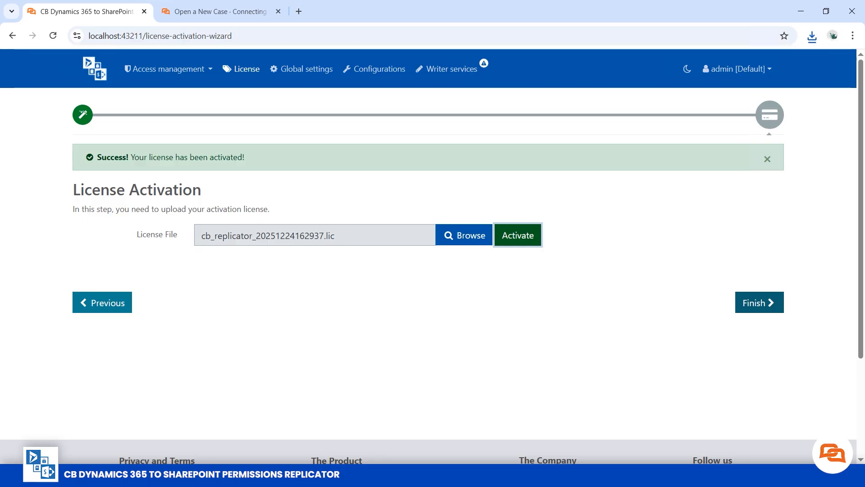
{"action": "left_click", "coordinate": [760, 302]}
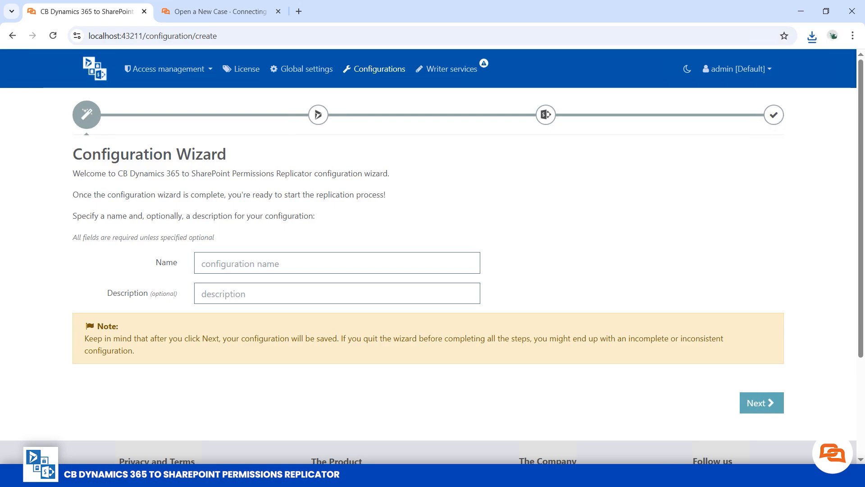
Name the new configuration UAT, describe it as "UAT Config", and proceed to the Dynamics 365 connection settings
{"action": "left_click", "coordinate": [337, 262]}
{"action": "type", "text": "UAT"}
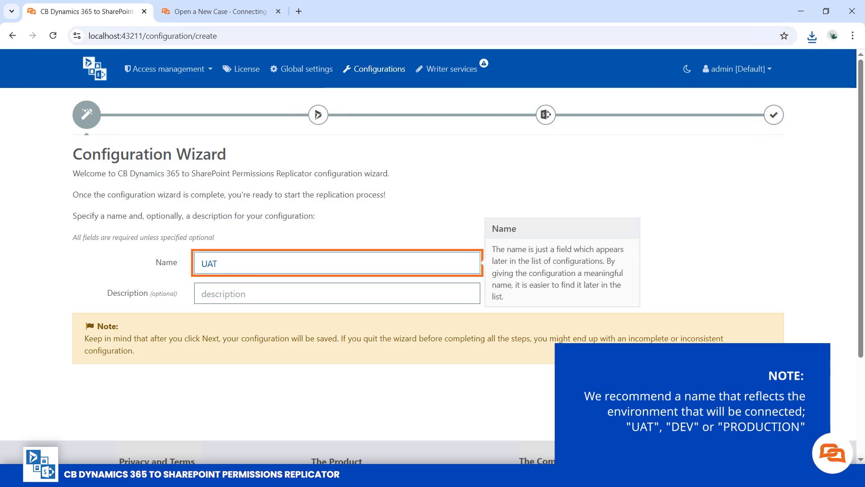
{"action": "key", "text": "Tab"}
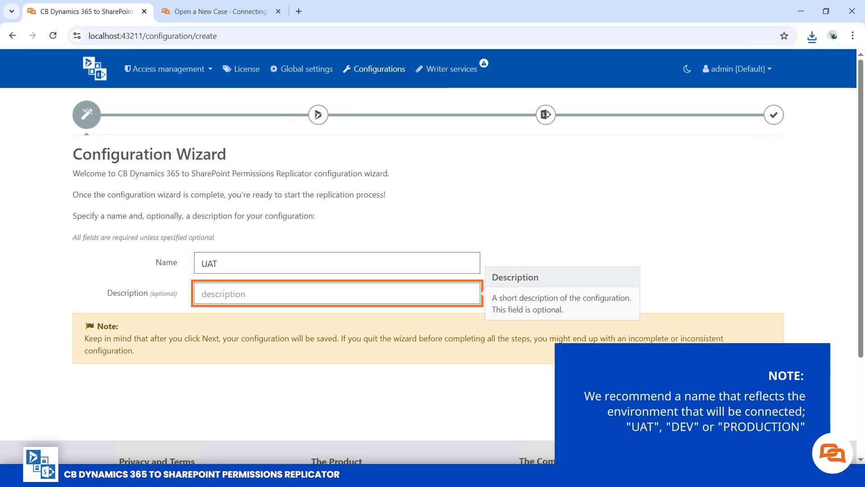
{"action": "type", "text": "UAT Co"}
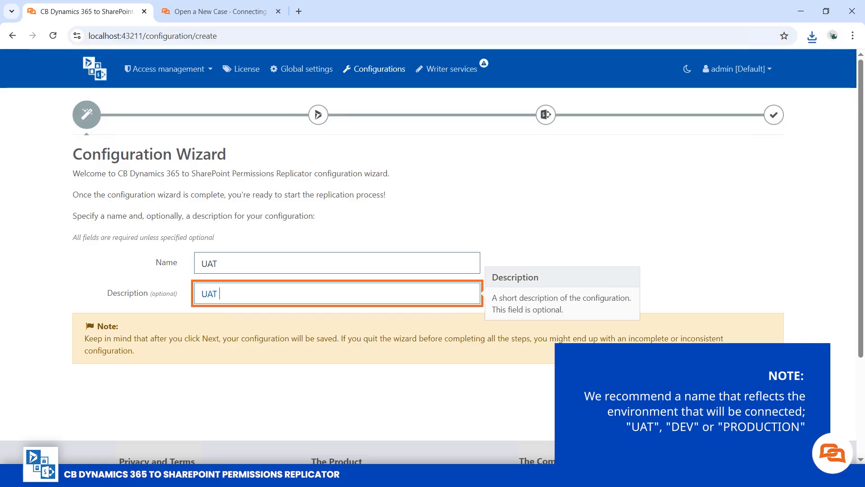
{"action": "type", "text": "nfig"}
{"action": "key", "text": "Tab"}
{"action": "key", "text": "Return"}
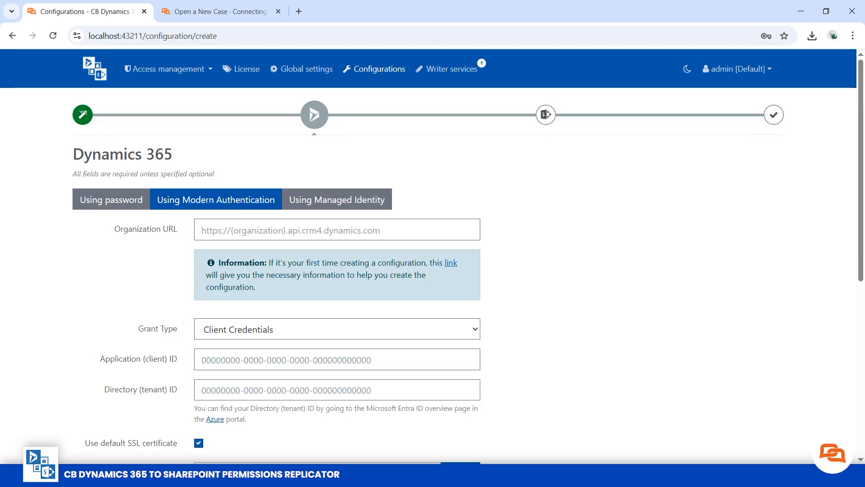
Look at the Dynamics 365 connection settings for Managed Identity and for password authentication
{"action": "left_click", "coordinate": [336, 199]}
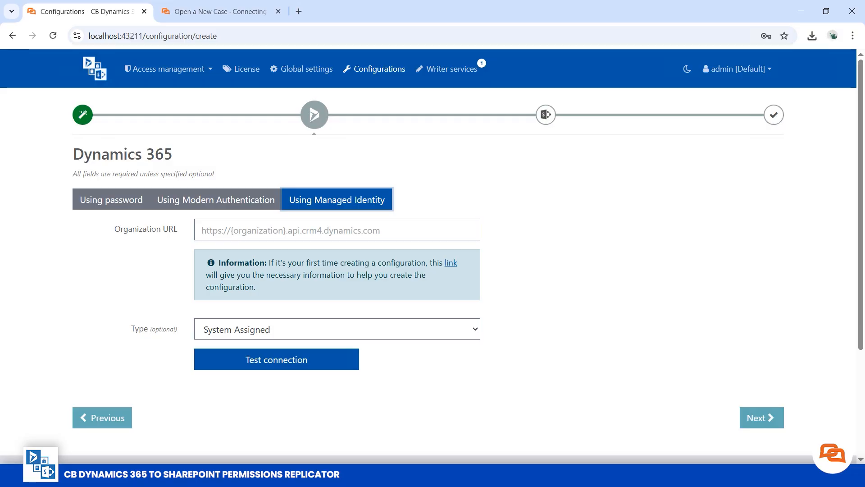
{"action": "left_click", "coordinate": [111, 199]}
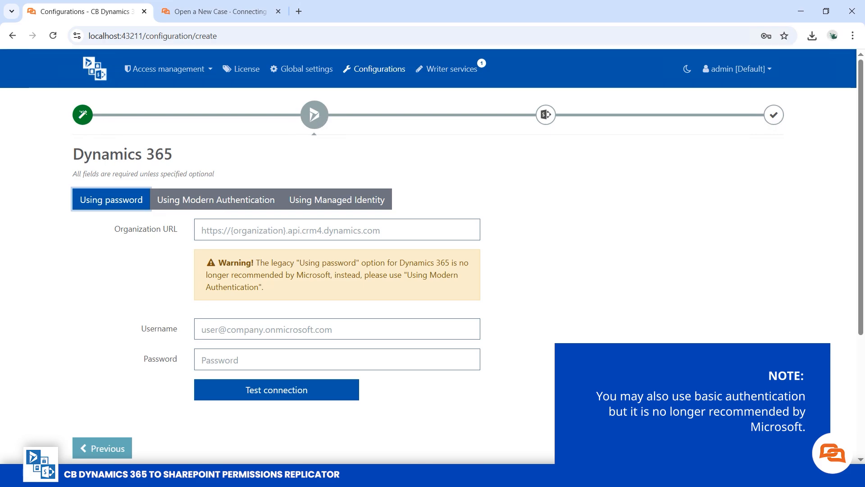
Select Modern Authentication for the Dynamics 365 connection and view the available grant types
{"action": "left_click", "coordinate": [215, 200]}
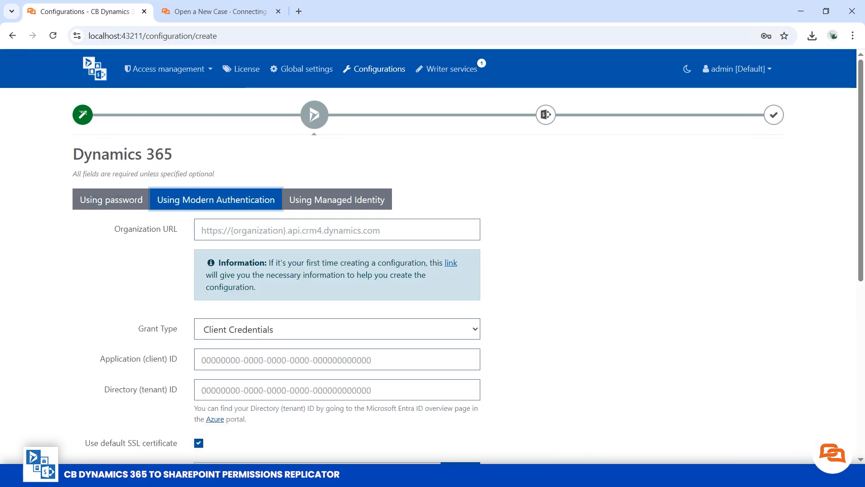
{"action": "scroll", "coordinate": [433, 270], "scroll_direction": "down", "scroll_amount": 1}
{"action": "left_click", "coordinate": [337, 272]}
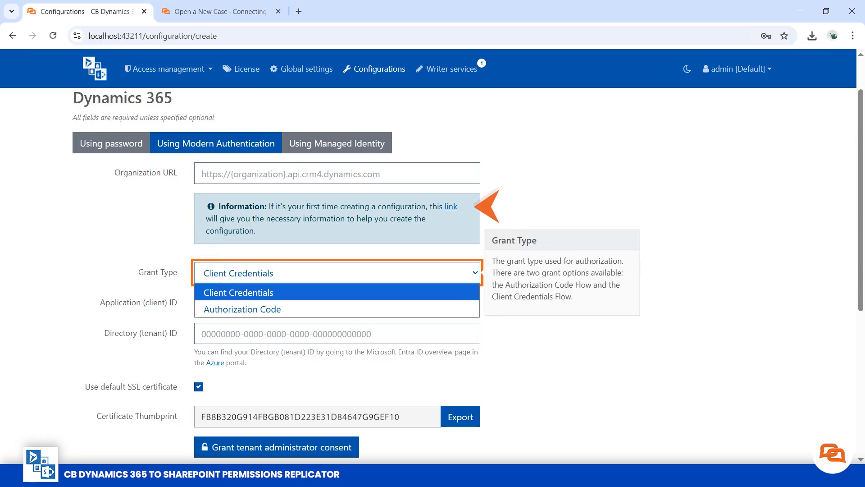
Open the Modern Authentication setup guide at its section on registering an application in Microsoft Entra ID
{"action": "scroll", "coordinate": [428, 257], "scroll_direction": "up", "scroll_amount": 15}
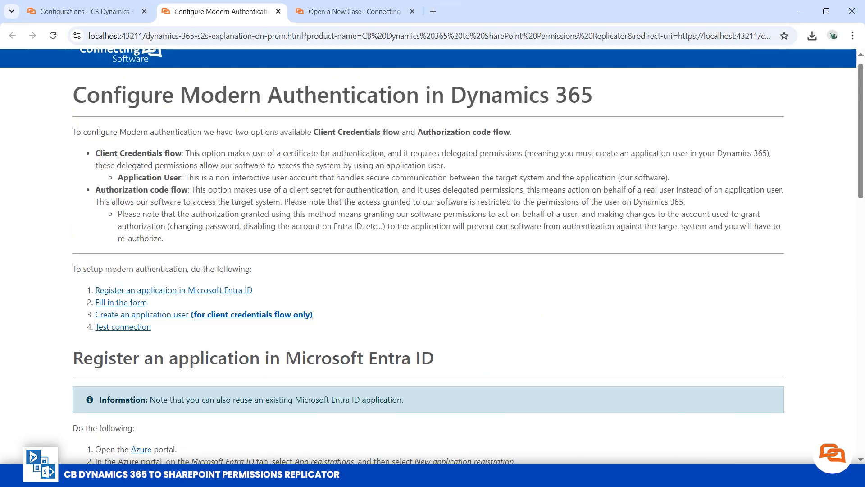
{"action": "scroll", "coordinate": [428, 257], "scroll_direction": "up", "scroll_amount": 1}
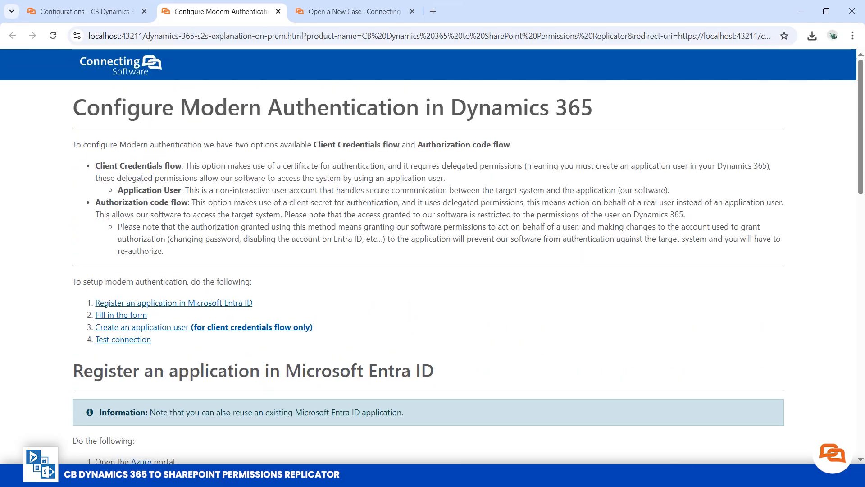
{"action": "left_click", "coordinate": [173, 303]}
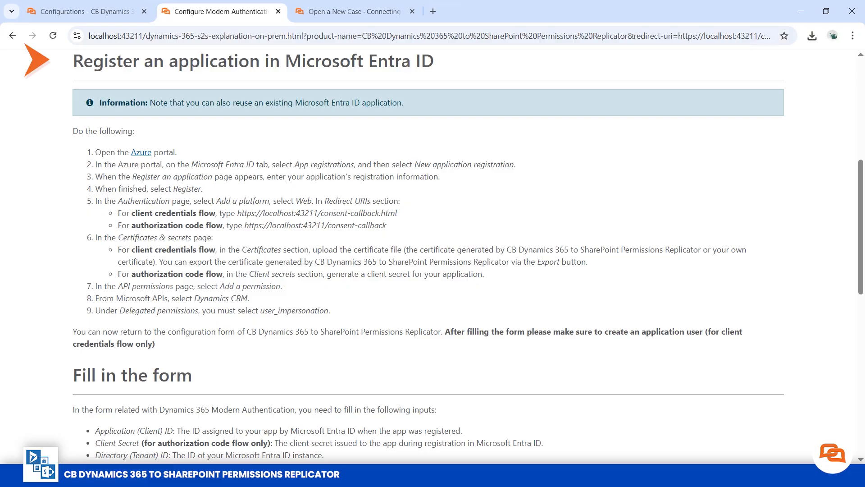
Go to the Azure portal and register a new application named ReplicatorApp in Microsoft Entra ID
{"action": "left_click", "coordinate": [141, 153]}
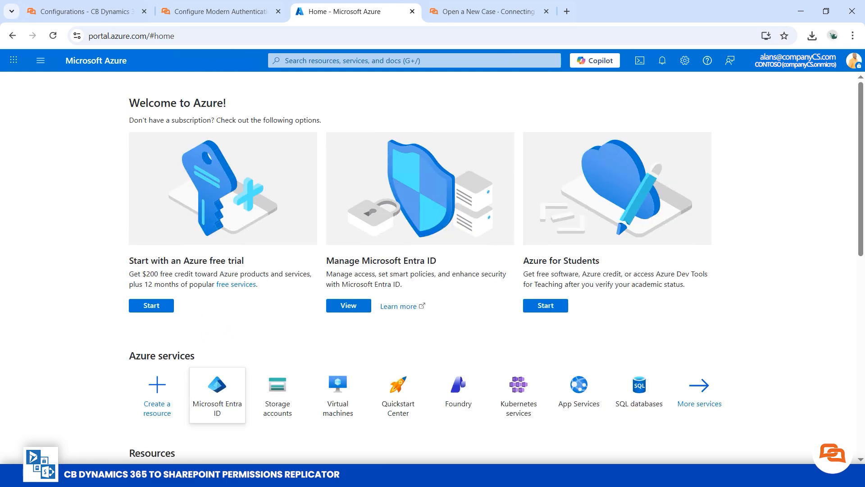
{"action": "left_click", "coordinate": [217, 388]}
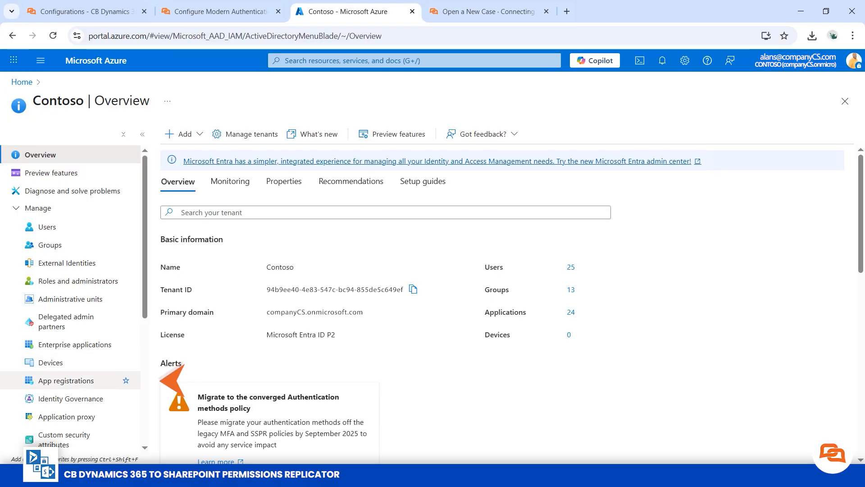
{"action": "left_click", "coordinate": [66, 380]}
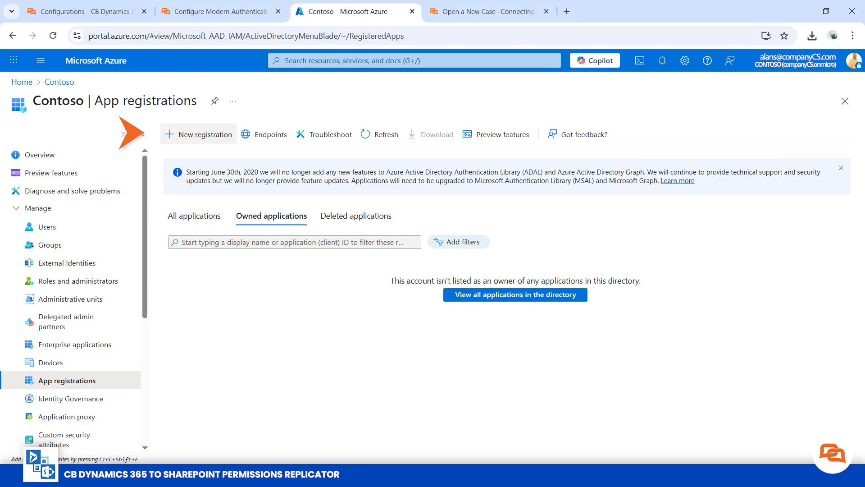
{"action": "left_click", "coordinate": [198, 134]}
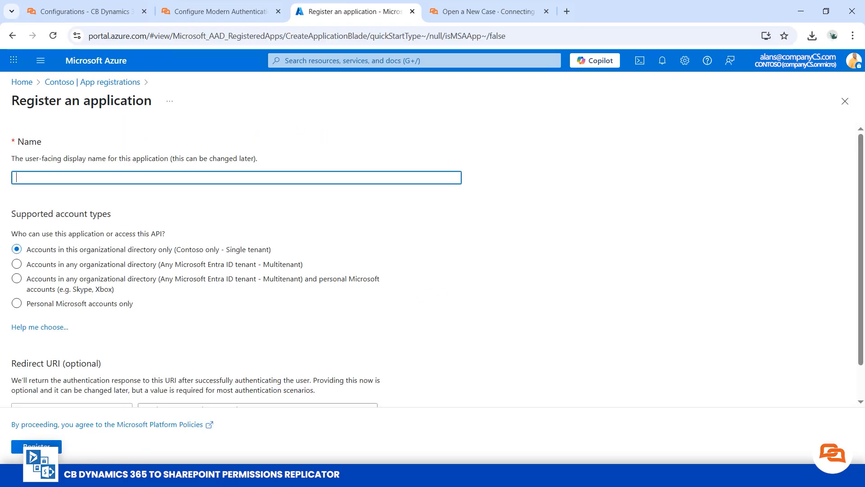
{"action": "type", "text": "ReplicatorApp"}
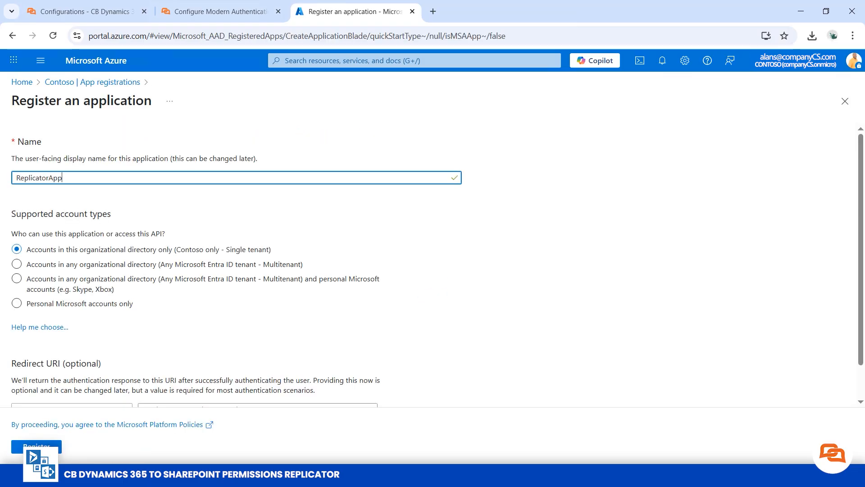
{"action": "left_click", "coordinate": [36, 446]}
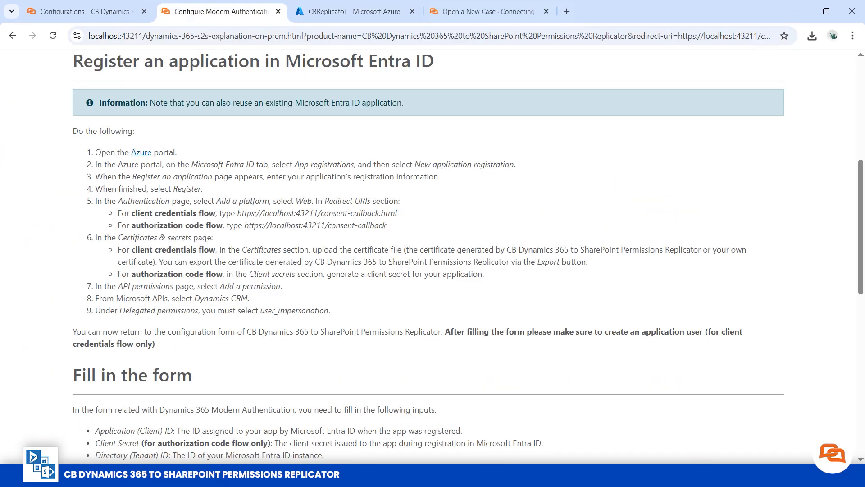
{"action": "left_click_drag", "start_coordinate": [238, 212], "coordinate": [397, 213]}
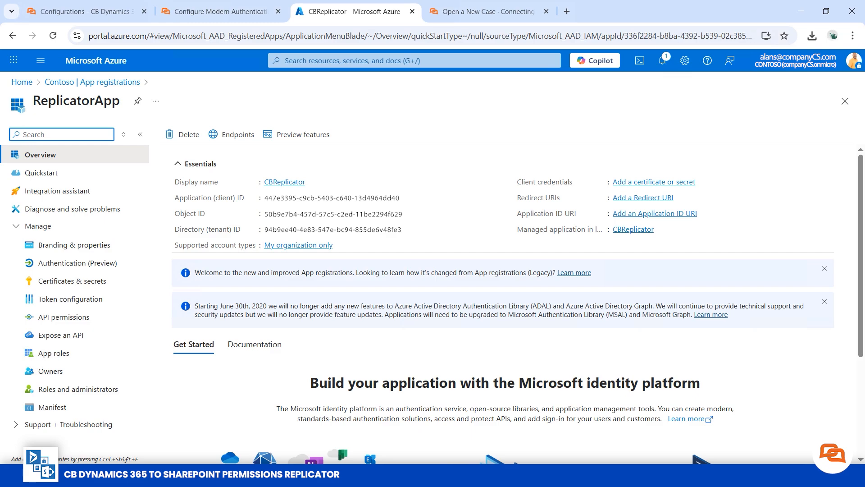
{"action": "left_click", "coordinate": [77, 262]}
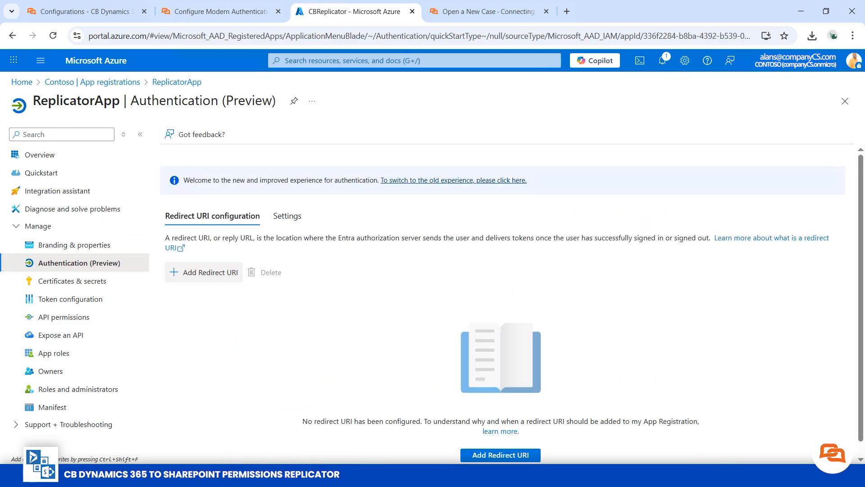
{"action": "left_click", "coordinate": [204, 273]}
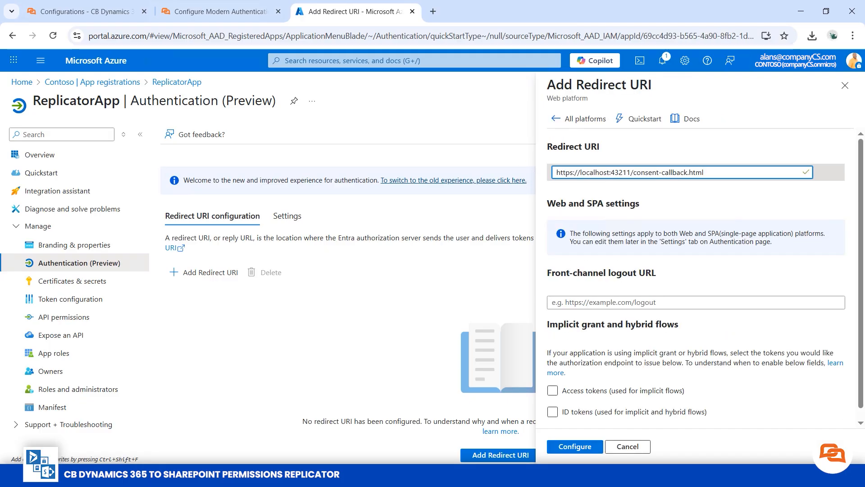
{"action": "left_click", "coordinate": [575, 446]}
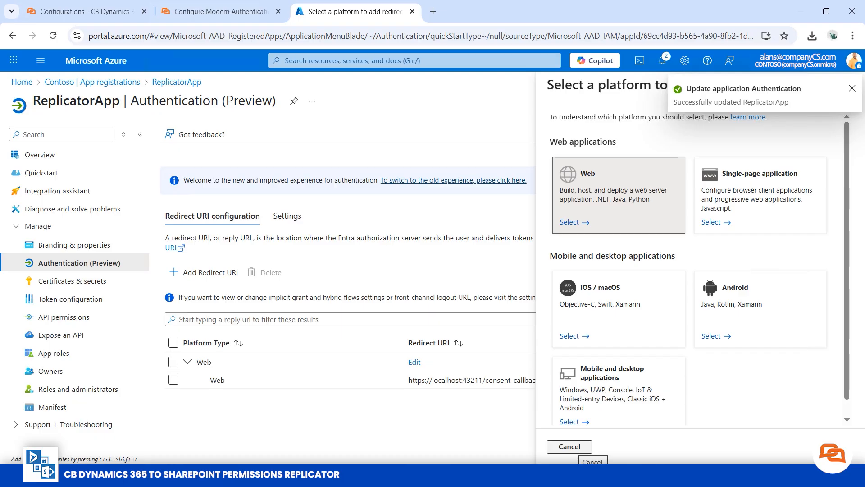
Return to the replicator's Dynamics 365 connection settings and export the default SSL certificate
{"action": "left_click", "coordinate": [86, 12]}
{"action": "scroll", "coordinate": [433, 270], "scroll_direction": "down", "scroll_amount": 3}
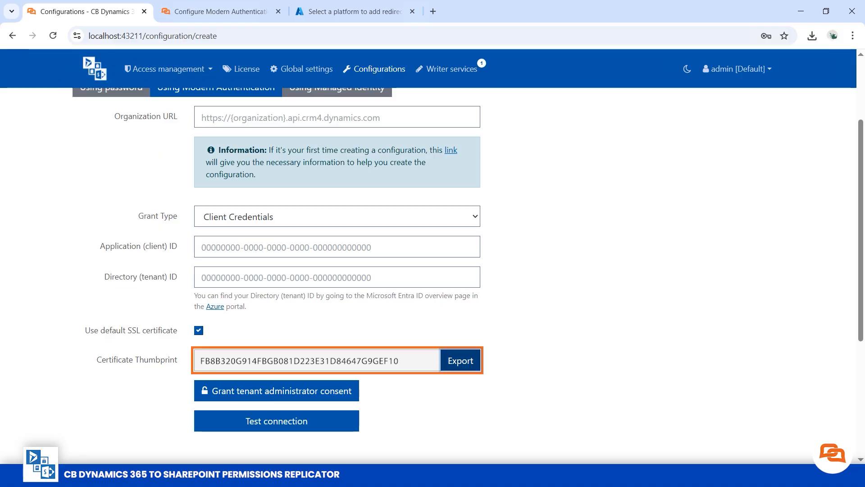
{"action": "left_click", "coordinate": [460, 361]}
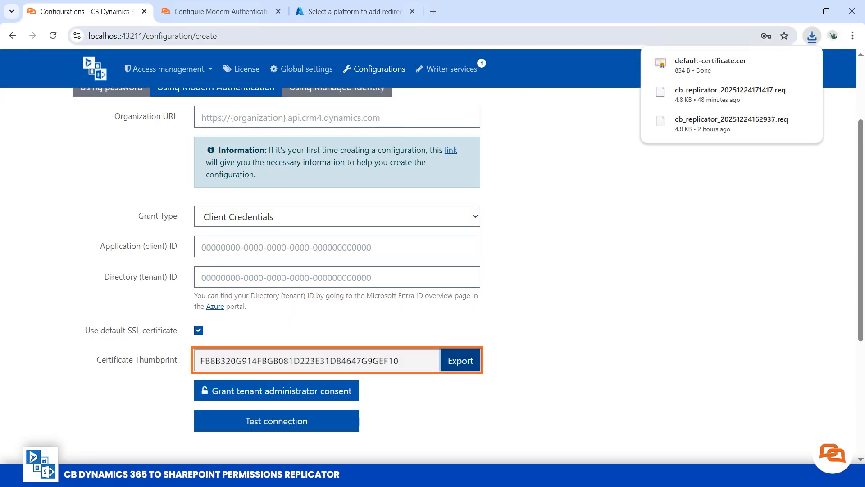
Upload default-certificate.cer from Downloads to ReplicatorApp's certificates in Azure
{"action": "left_click", "coordinate": [351, 11]}
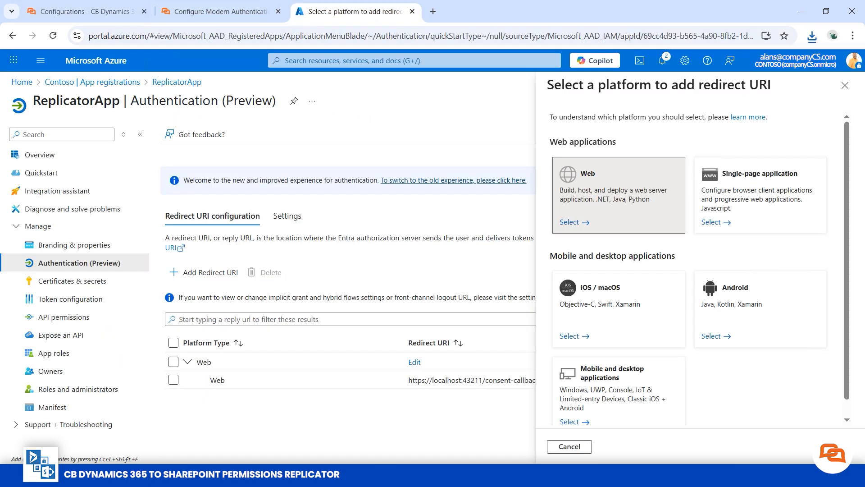
{"action": "left_click", "coordinate": [73, 281]}
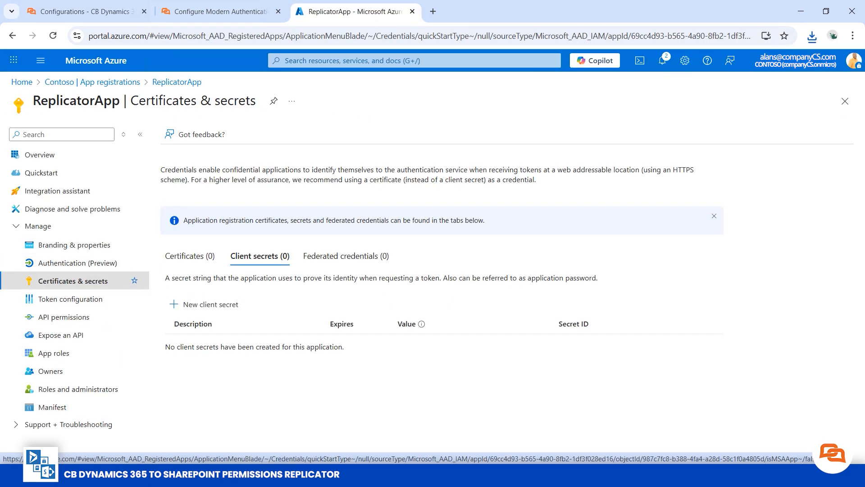
{"action": "left_click", "coordinate": [190, 255]}
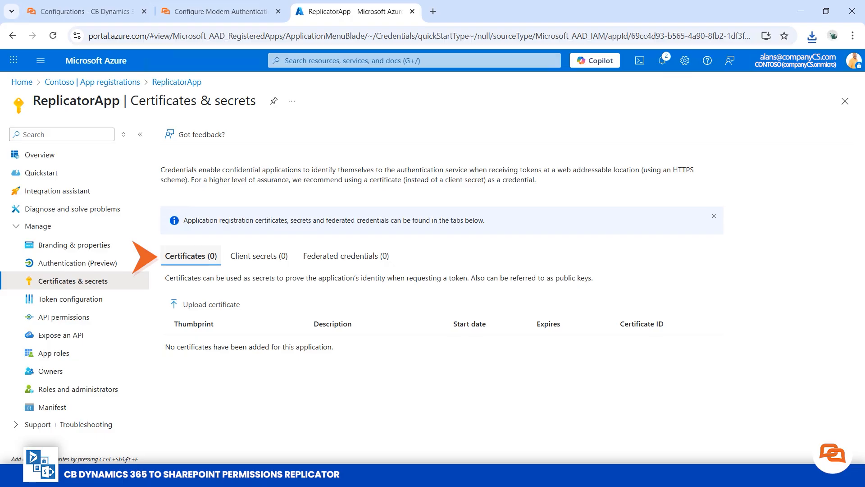
{"action": "left_click", "coordinate": [211, 304]}
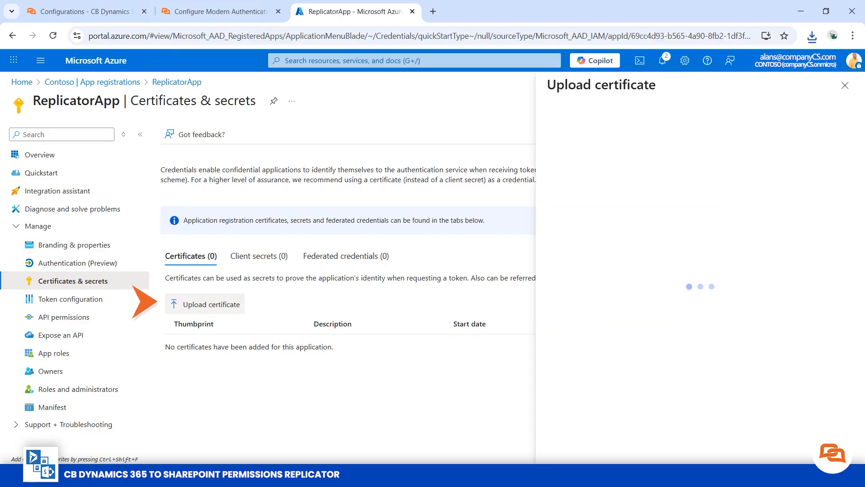
{"action": "left_click", "coordinate": [847, 137]}
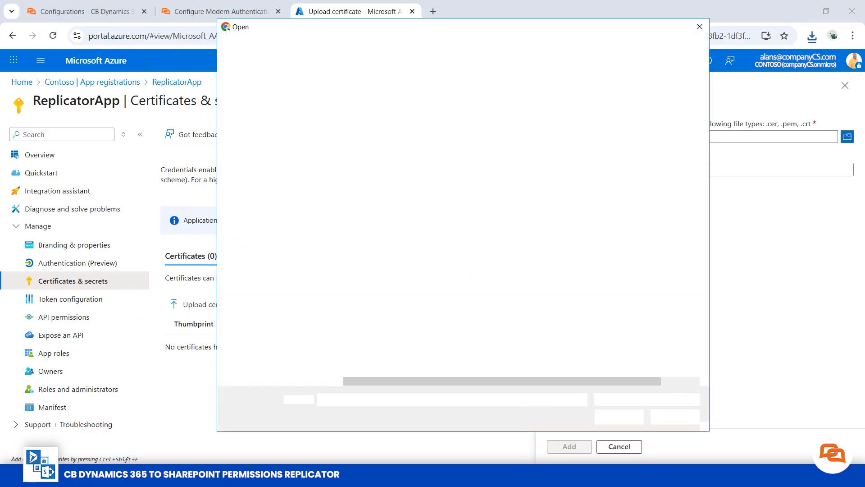
{"action": "double_click", "coordinate": [386, 97]}
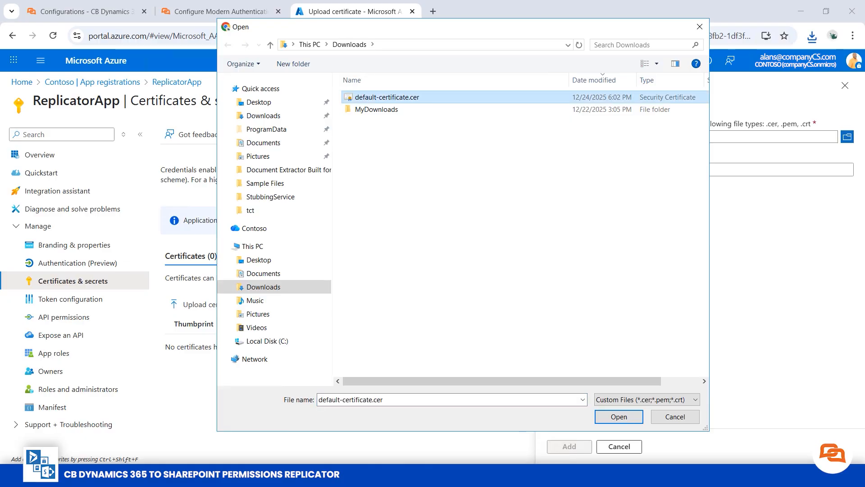
{"action": "left_click", "coordinate": [578, 451]}
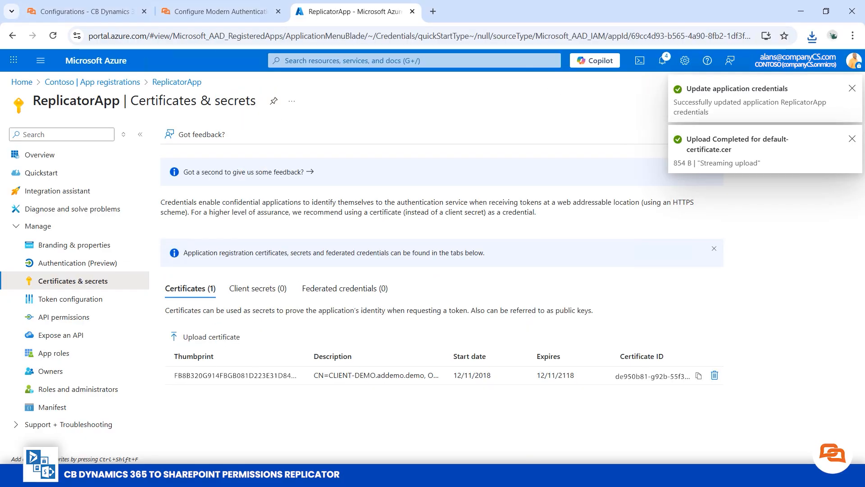
Add the Dynamics CRM delegated permission user_impersonation to ReplicatorApp and grant admin consent for Contoso
{"action": "left_click", "coordinate": [139, 316]}
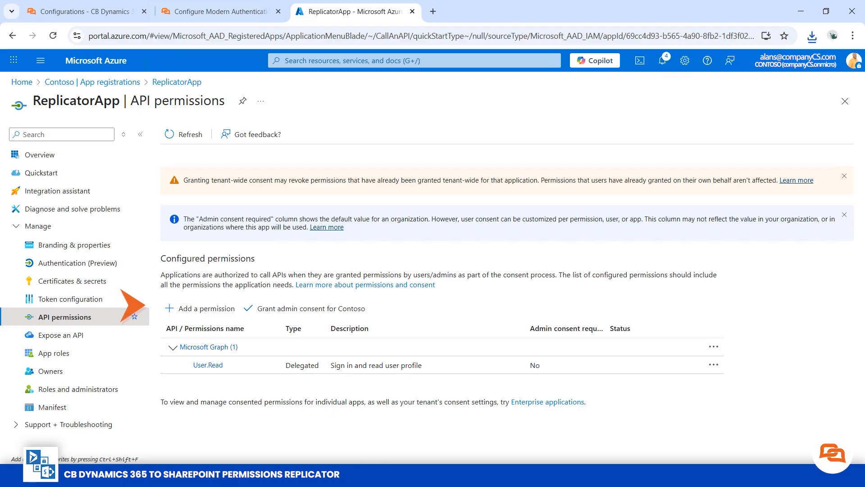
{"action": "left_click", "coordinate": [200, 309]}
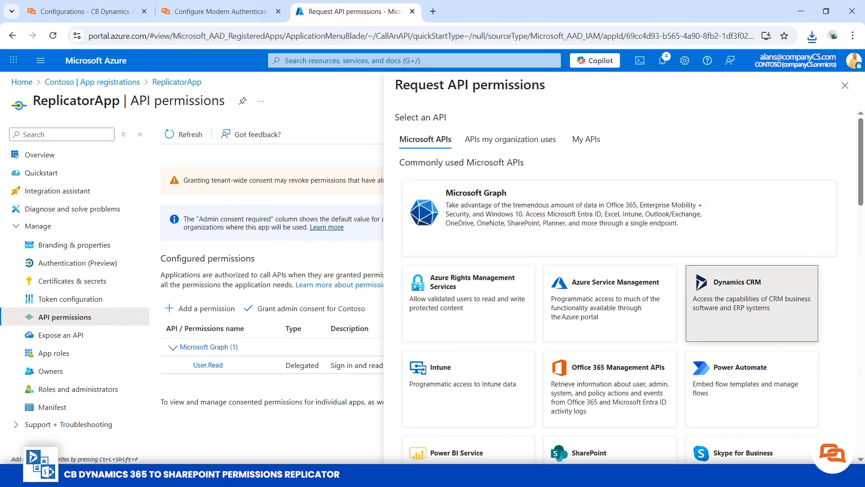
{"action": "left_click", "coordinate": [749, 299]}
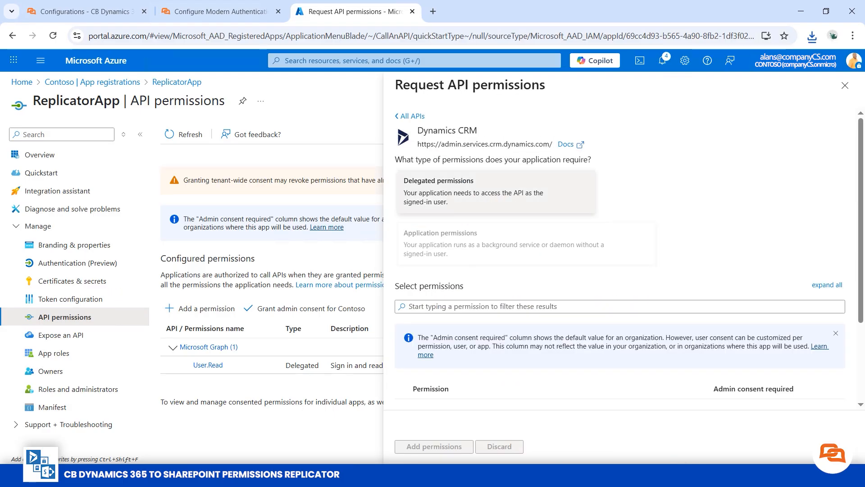
{"action": "scroll", "coordinate": [496, 259], "scroll_direction": "down", "scroll_amount": 3}
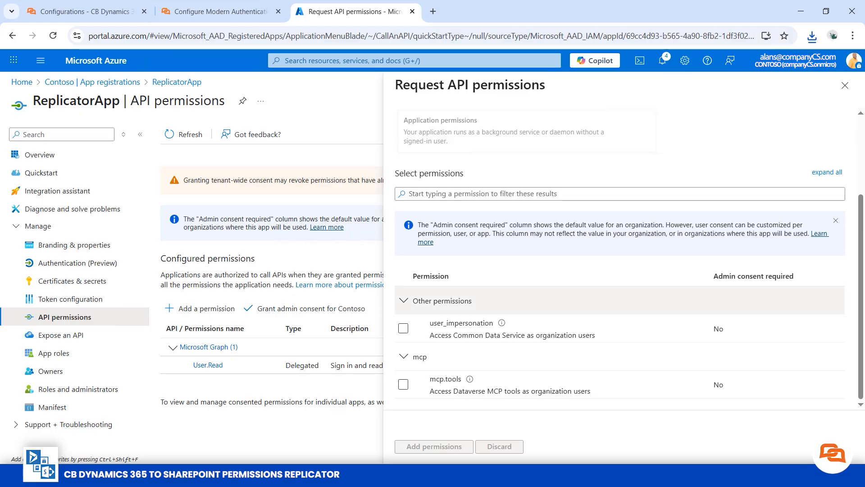
{"action": "left_click", "coordinate": [403, 328]}
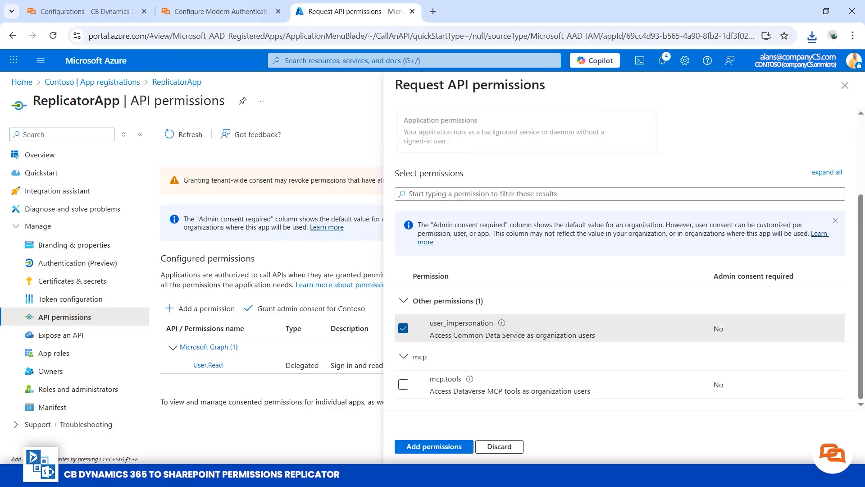
{"action": "left_click", "coordinate": [434, 446]}
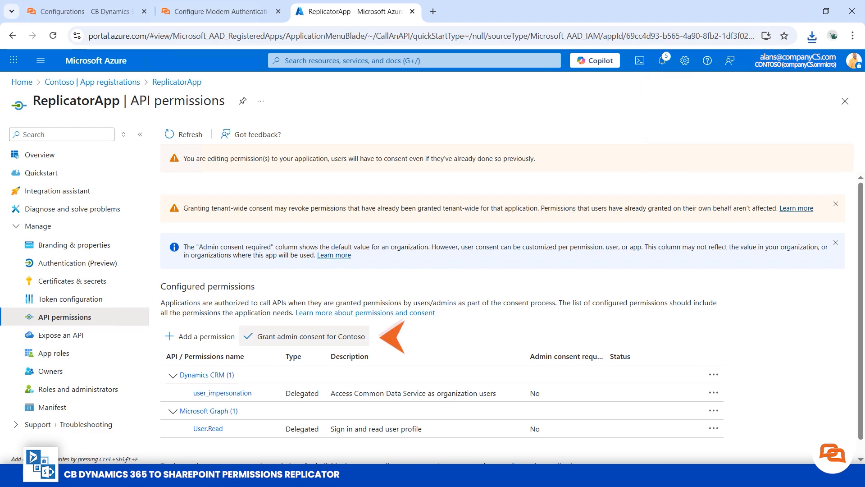
{"action": "left_click", "coordinate": [311, 336]}
{"action": "left_click", "coordinate": [183, 206]}
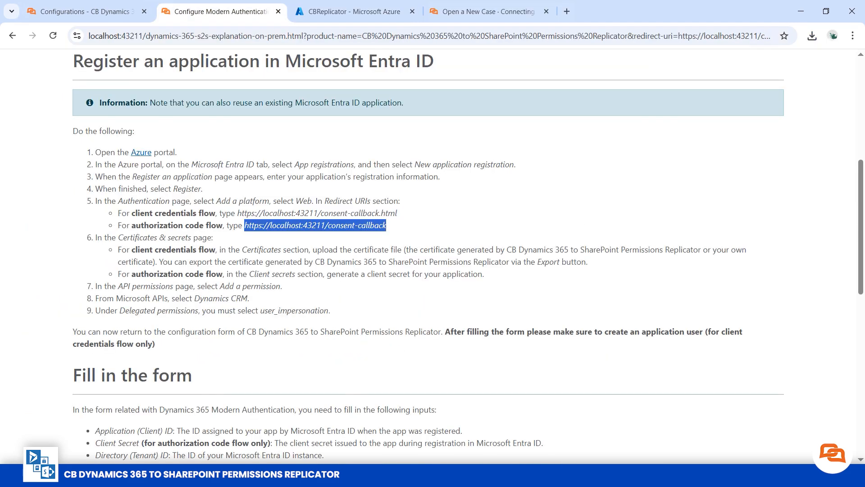
Copy ReplicatorApp's application (client) ID from Azure into the replicator's Dynamics 365 connection settings
{"action": "scroll", "coordinate": [428, 257], "scroll_direction": "down", "scroll_amount": 3}
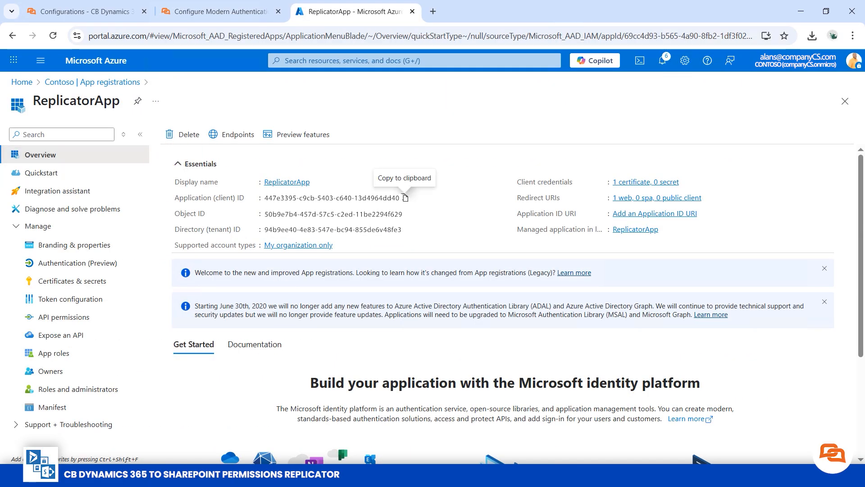
{"action": "left_click", "coordinate": [405, 198]}
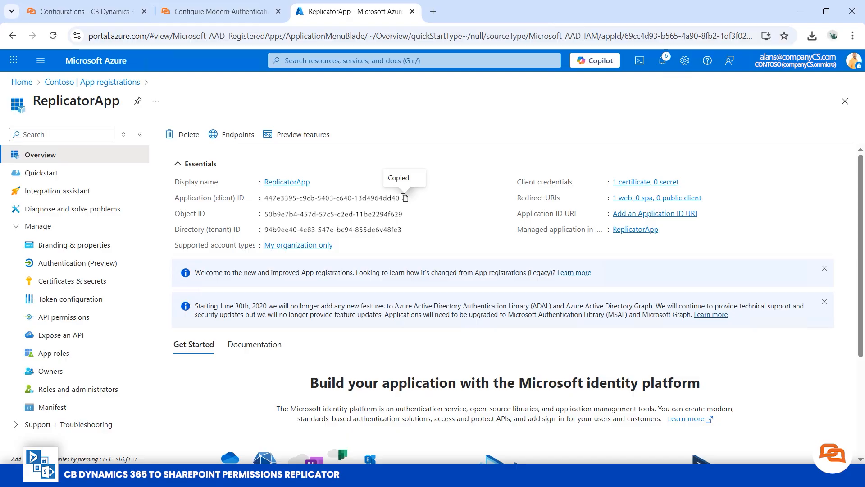
{"action": "left_click", "coordinate": [86, 12]}
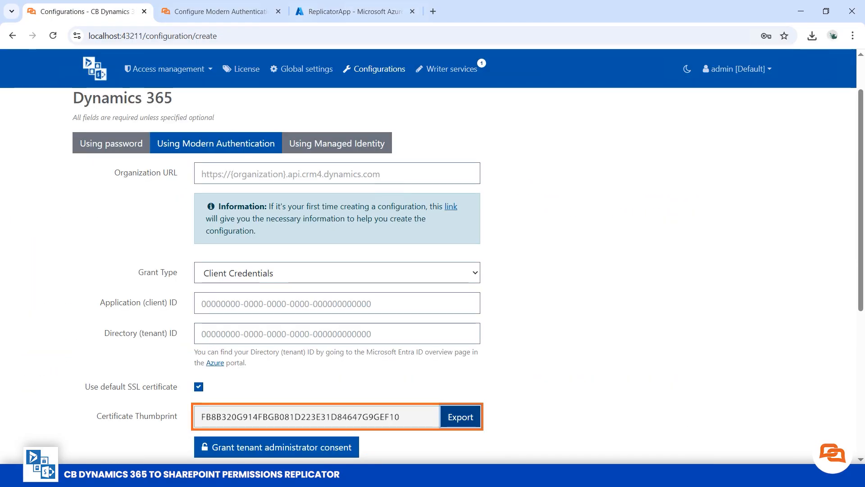
{"action": "left_click", "coordinate": [337, 304]}
{"action": "key", "text": "ctrl+v"}
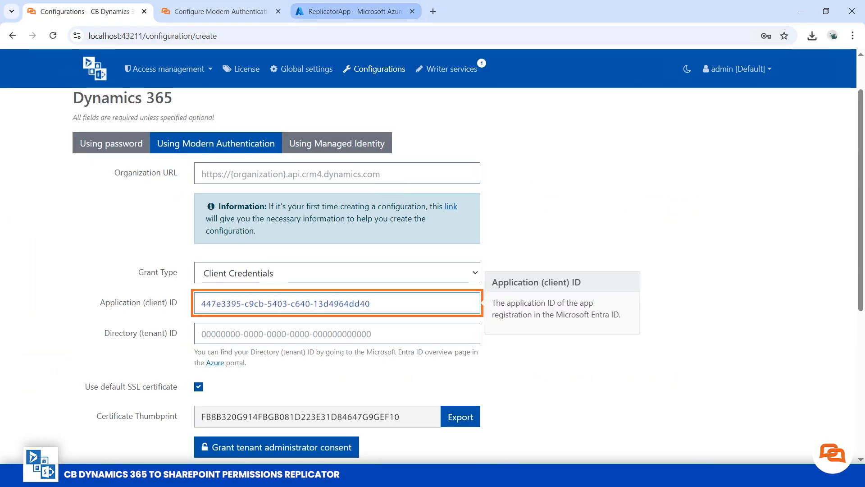
Copy ReplicatorApp's directory (tenant) ID from Azure into the replicator's Dynamics 365 connection settings
{"action": "left_click", "coordinate": [355, 11]}
{"action": "left_click", "coordinate": [407, 230]}
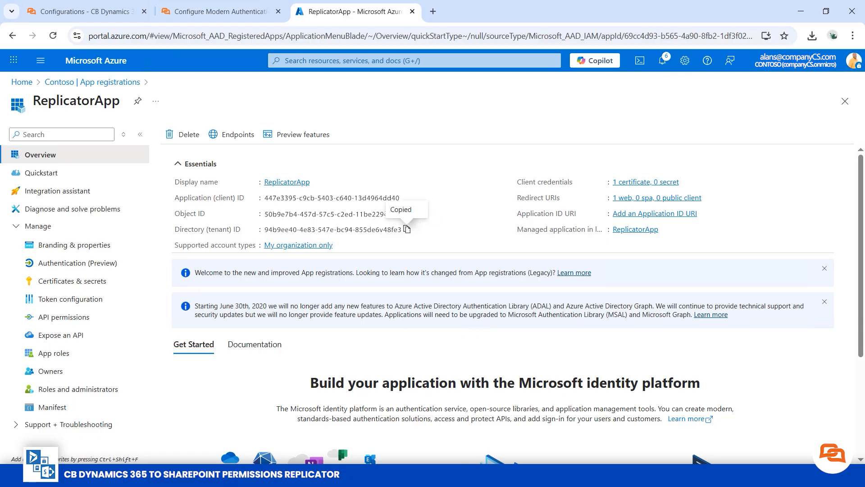
{"action": "left_click", "coordinate": [86, 11]}
{"action": "left_click", "coordinate": [337, 333]}
{"action": "key", "text": "ctrl+v"}
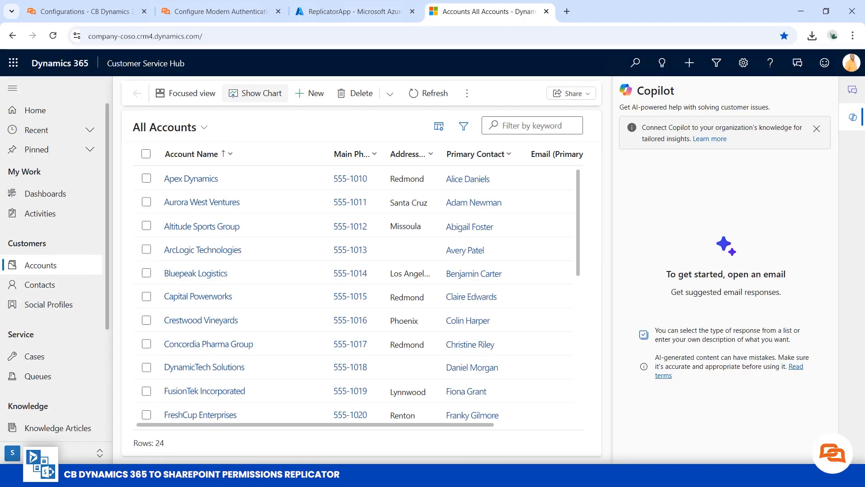
{"action": "key", "text": "ctrl+l"}
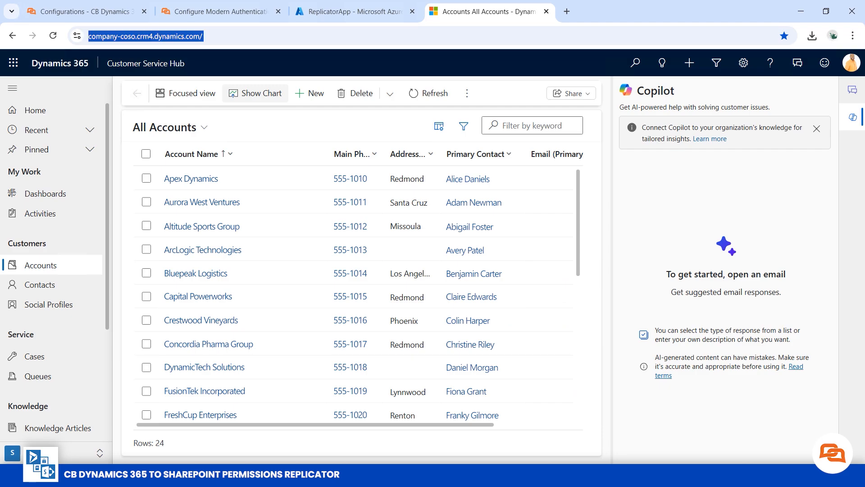
{"action": "key", "text": "ctrl+Tab"}
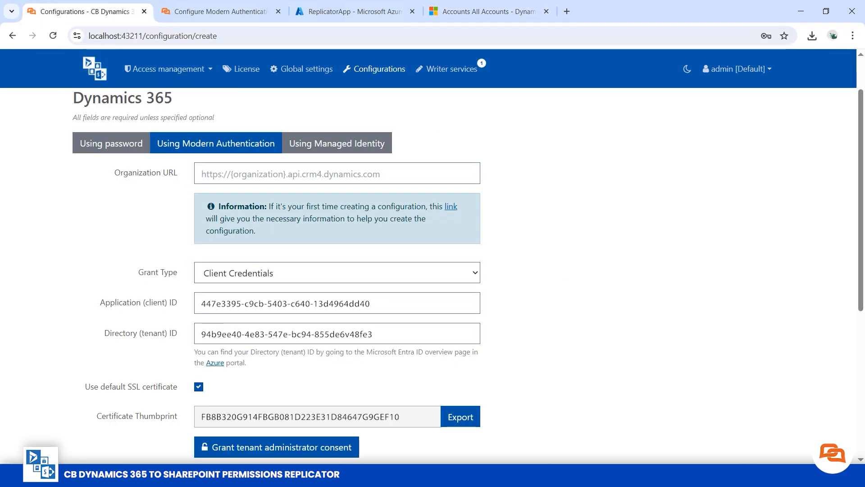
{"action": "left_click", "coordinate": [337, 174]}
{"action": "key", "text": "ctrl+v"}
{"action": "left_click", "coordinate": [585, 271]}
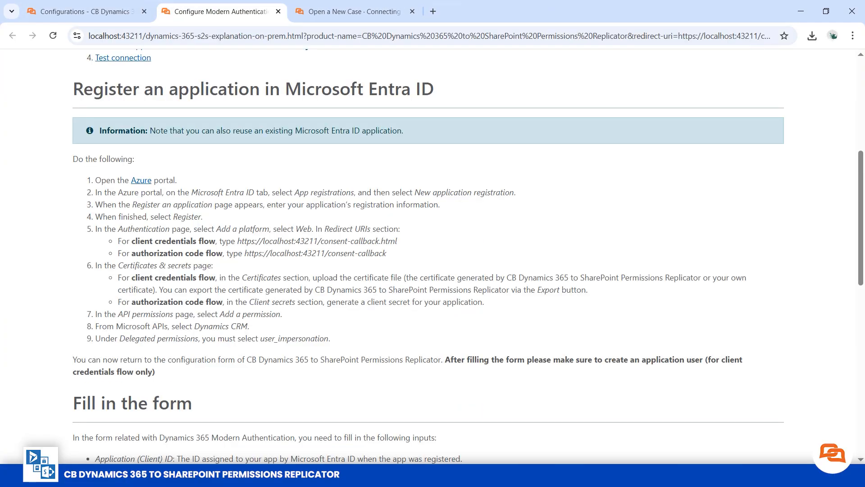
From Dynamics 365's advanced settings, open the environment's Application users and start a new app user
{"action": "scroll", "coordinate": [428, 252], "scroll_direction": "down", "scroll_amount": 10}
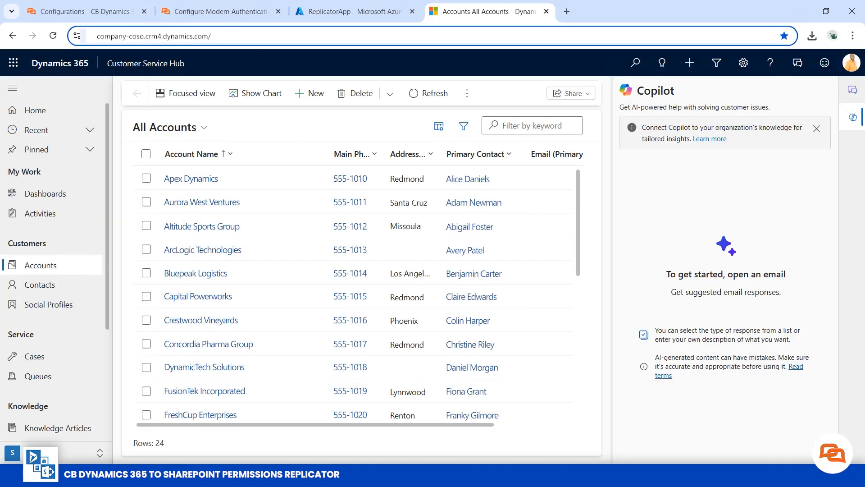
{"action": "left_click", "coordinate": [743, 62]}
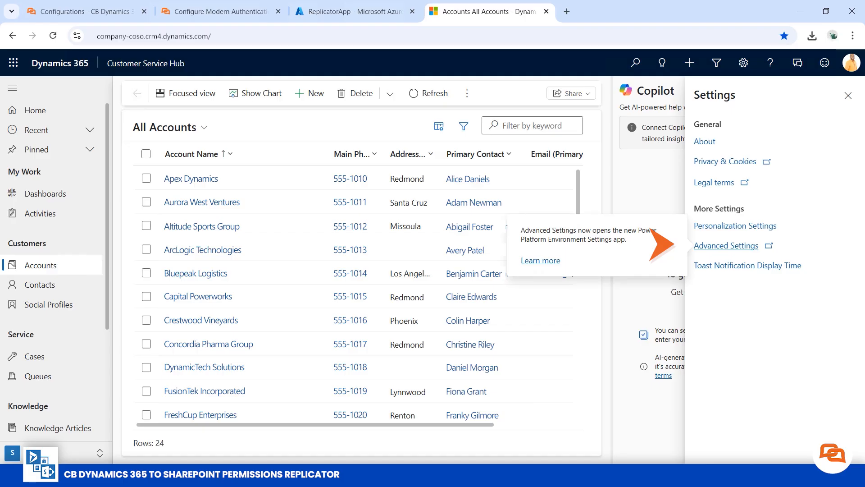
{"action": "left_click", "coordinate": [725, 245]}
{"action": "scroll", "coordinate": [107, 363], "scroll_direction": "down", "scroll_amount": 3}
{"action": "left_click", "coordinate": [67, 362]}
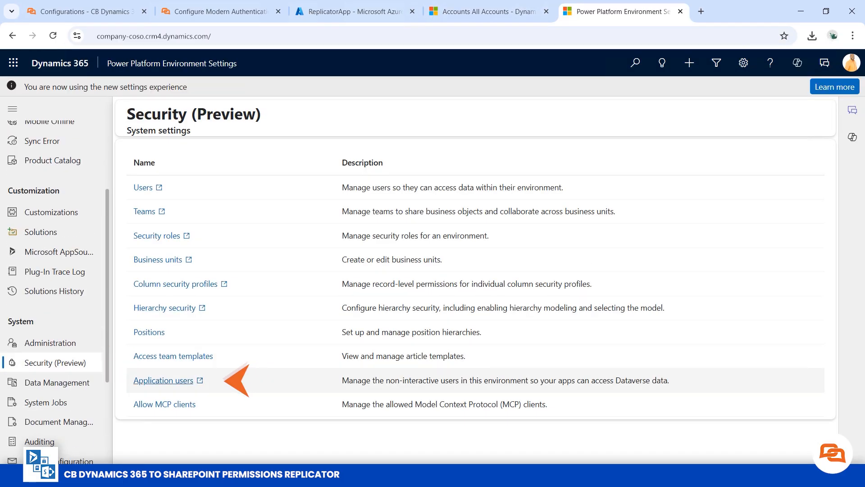
{"action": "left_click", "coordinate": [180, 380]}
{"action": "left_click", "coordinate": [61, 61]}
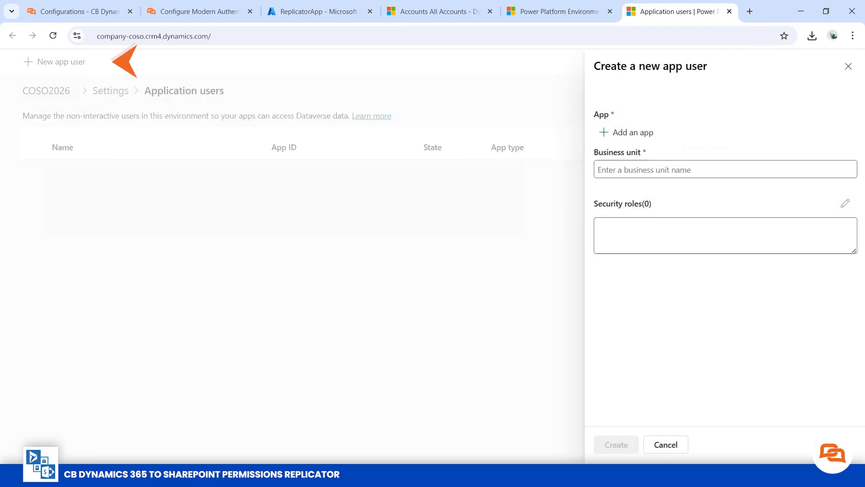
Find ReplicatorApp by the client ID copied from the replicator and add it to the new app user, with business unit coso272026
{"action": "left_click", "coordinate": [79, 12]}
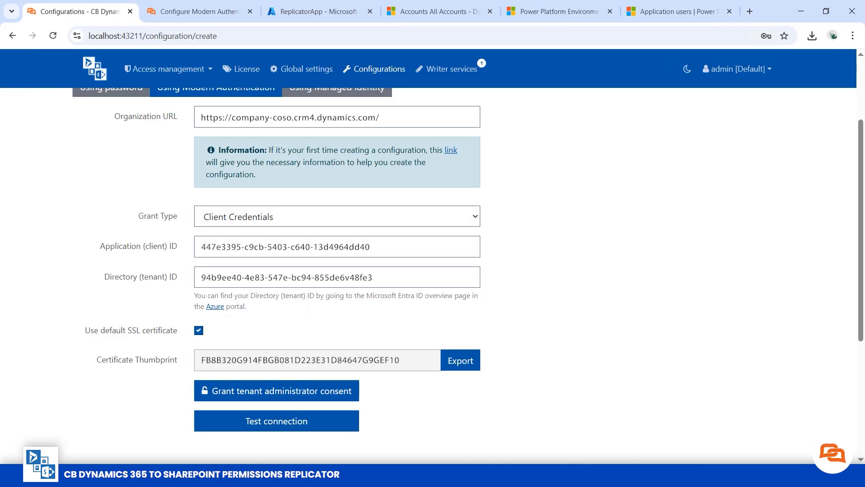
{"action": "left_click", "coordinate": [337, 247]}
{"action": "key", "text": "ctrl+a"}
{"action": "key", "text": "ctrl+c"}
{"action": "left_click", "coordinate": [680, 12]}
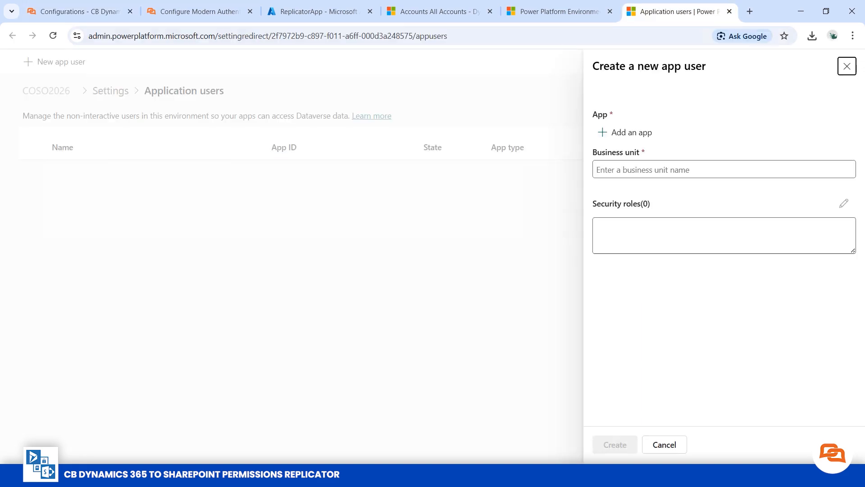
{"action": "left_click", "coordinate": [626, 132]}
{"action": "left_click", "coordinate": [670, 94]}
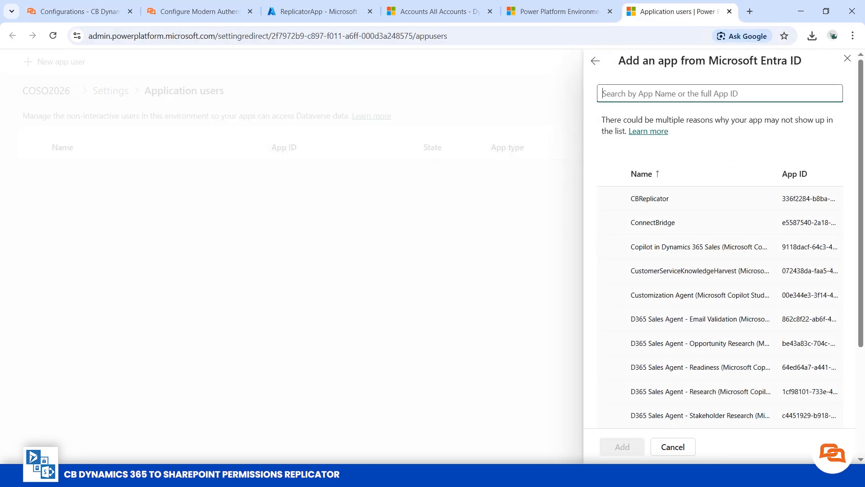
{"action": "key", "text": "ctrl+v"}
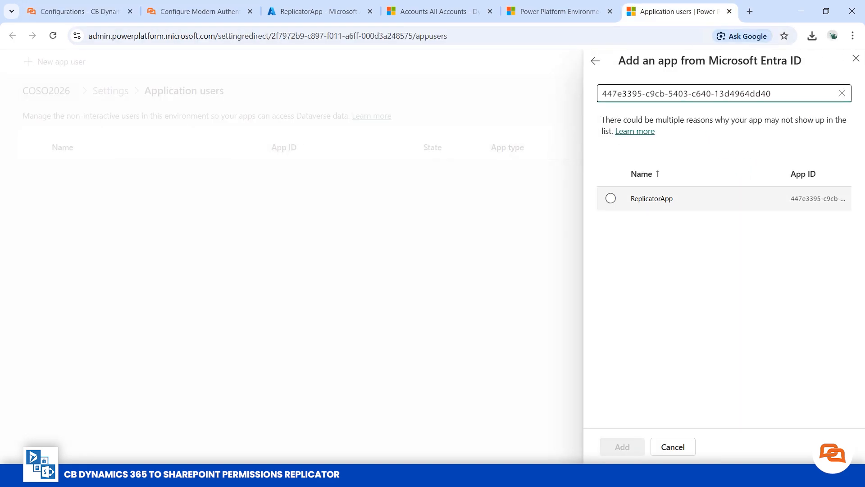
{"action": "left_click", "coordinate": [611, 198]}
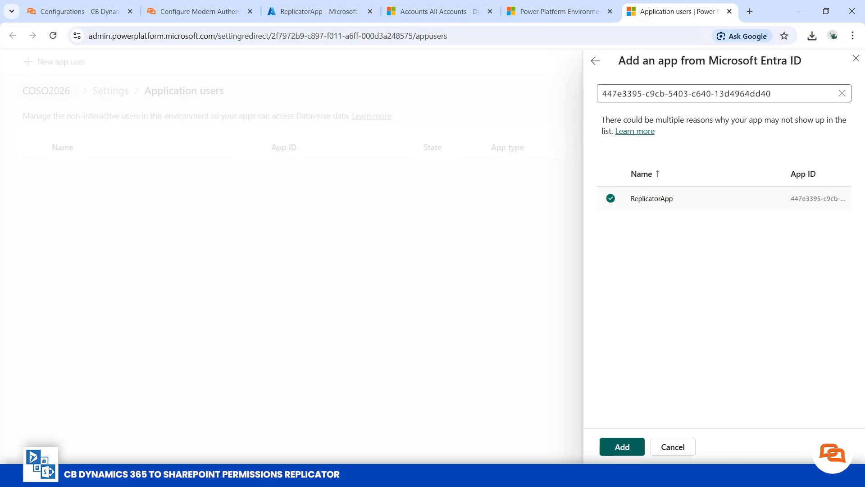
{"action": "left_click", "coordinate": [622, 447]}
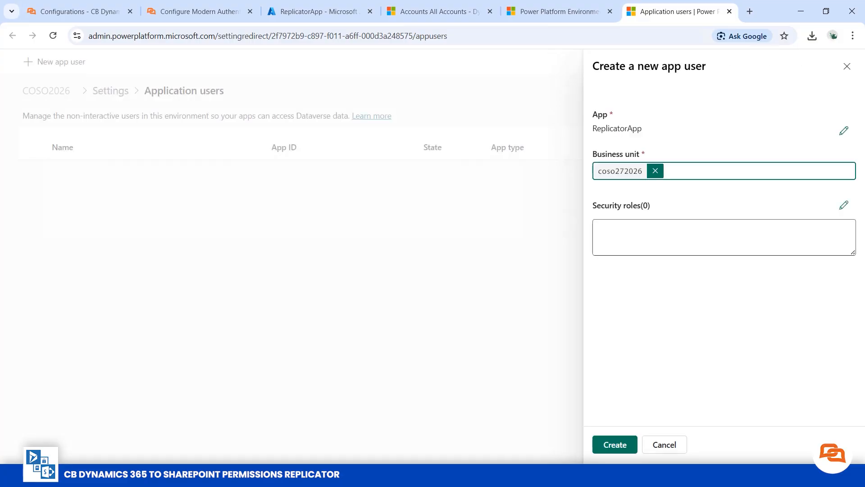
Assign the System Administrator security role to the new app user and create it
{"action": "left_click", "coordinate": [724, 237]}
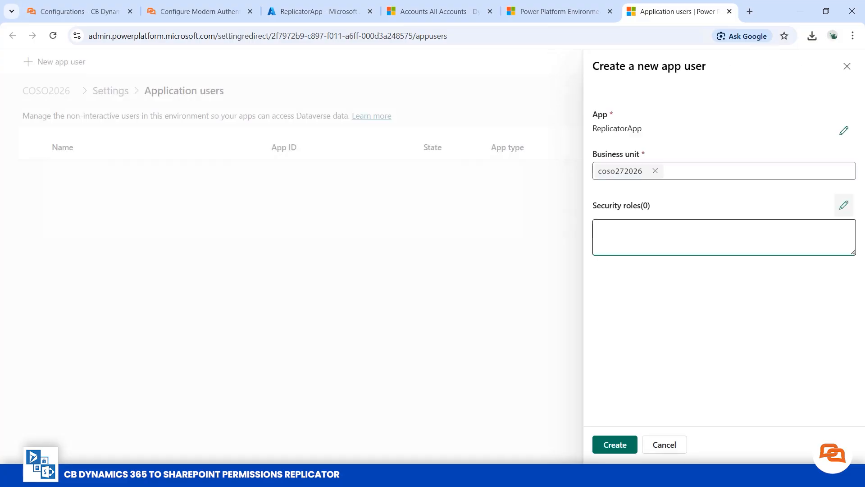
{"action": "left_click", "coordinate": [844, 205]}
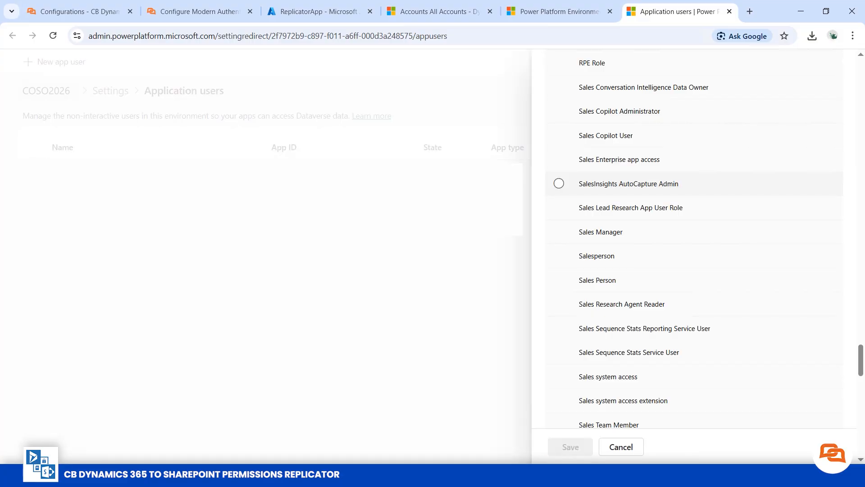
{"action": "scroll", "coordinate": [694, 183], "scroll_direction": "down", "scroll_amount": 6}
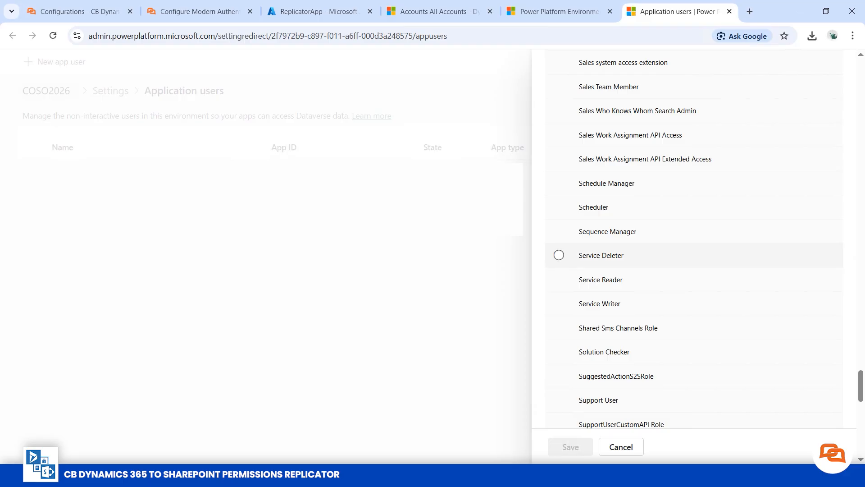
{"action": "scroll", "coordinate": [694, 248], "scroll_direction": "down", "scroll_amount": 3}
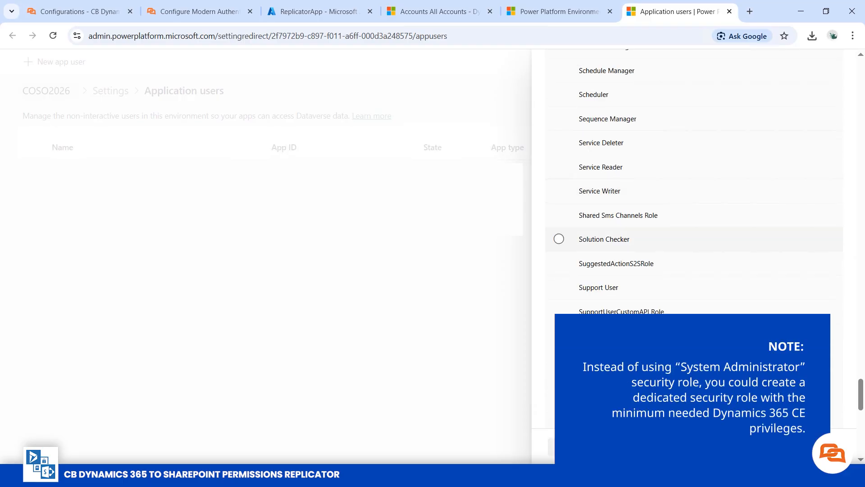
{"action": "scroll", "coordinate": [694, 239], "scroll_direction": "down", "scroll_amount": 5}
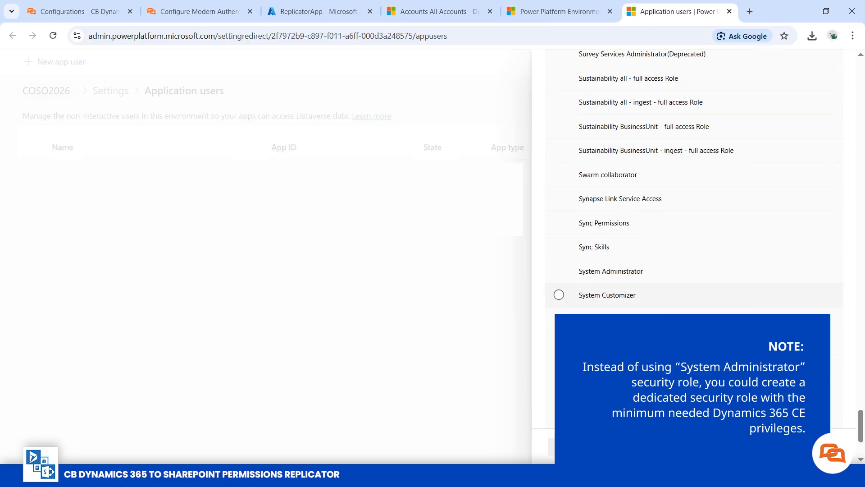
{"action": "left_click", "coordinate": [611, 271]}
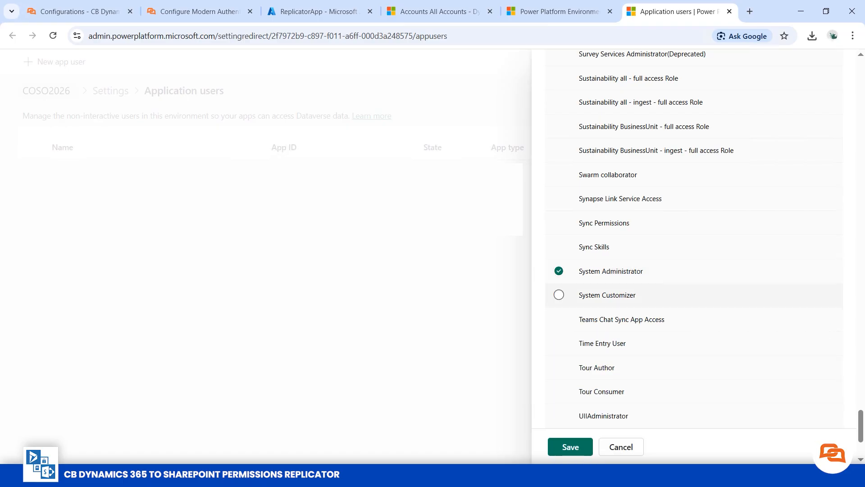
{"action": "left_click", "coordinate": [570, 447]}
{"action": "left_click", "coordinate": [459, 319]}
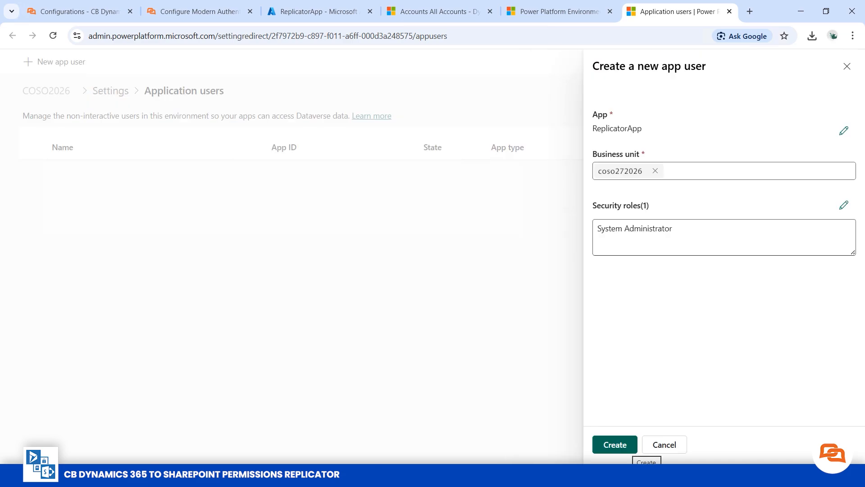
{"action": "left_click", "coordinate": [616, 444]}
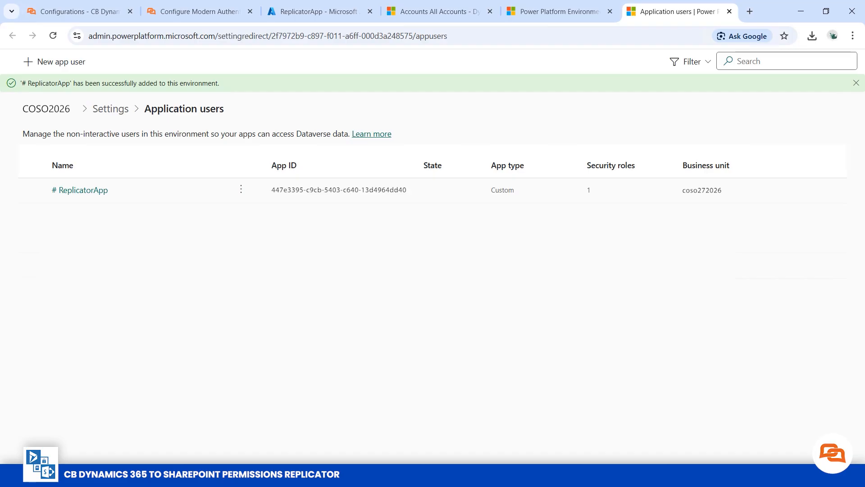
Return to the replicator, test the Dynamics 365 connection and continue to the SharePoint connection settings
{"action": "key", "text": "ctrl+Tab"}
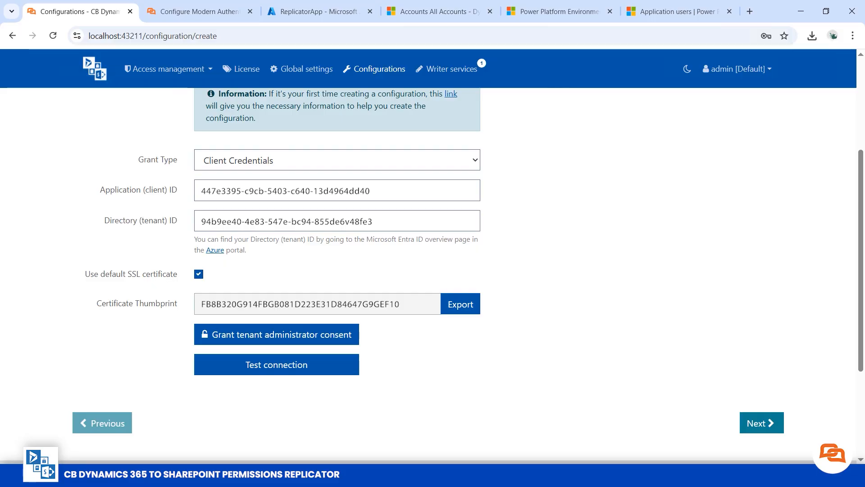
{"action": "left_click", "coordinate": [276, 364]}
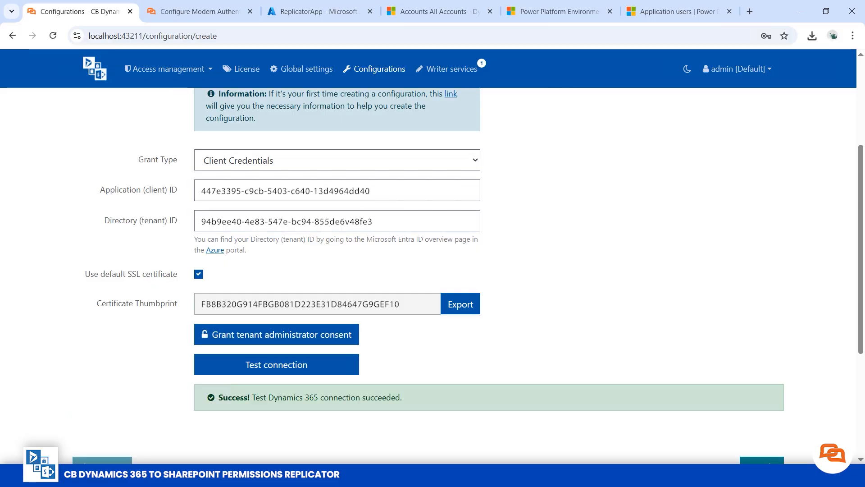
{"action": "scroll", "coordinate": [432, 270], "scroll_direction": "down", "scroll_amount": 1}
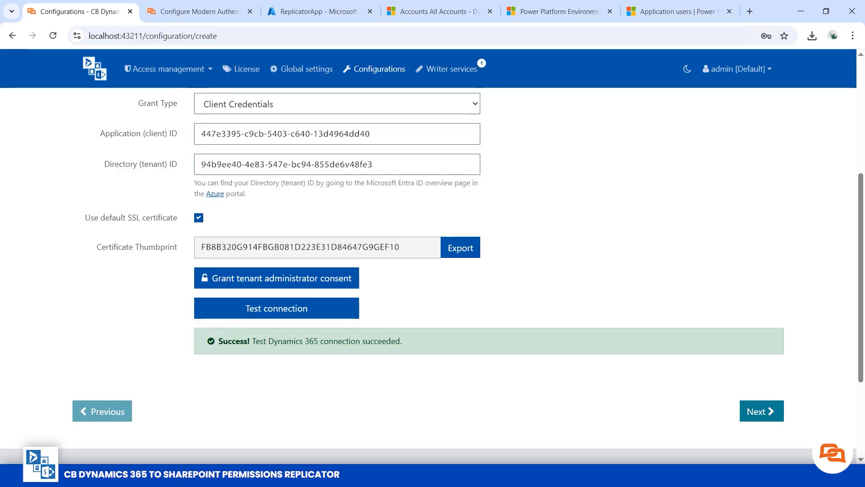
{"action": "scroll", "coordinate": [433, 271], "scroll_direction": "up", "scroll_amount": 5}
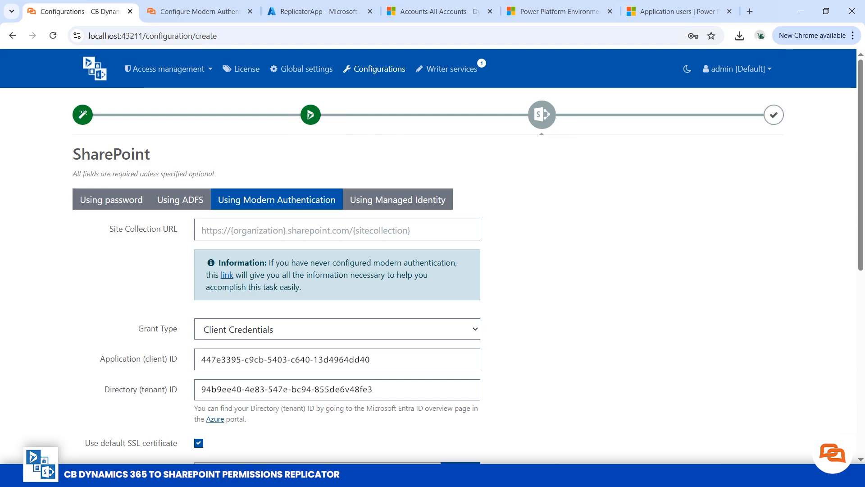
Compare the SharePoint connection options for password, ADFS, Modern Authentication and Managed Identity
{"action": "left_click", "coordinate": [111, 200]}
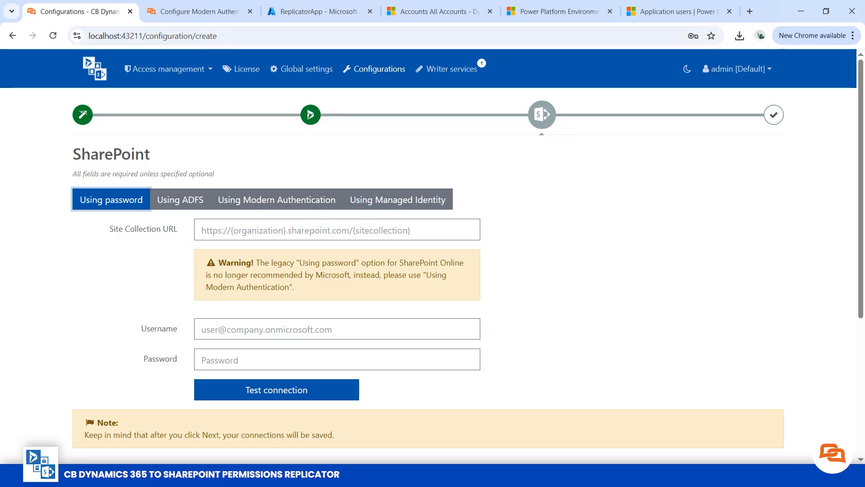
{"action": "left_click", "coordinate": [181, 200]}
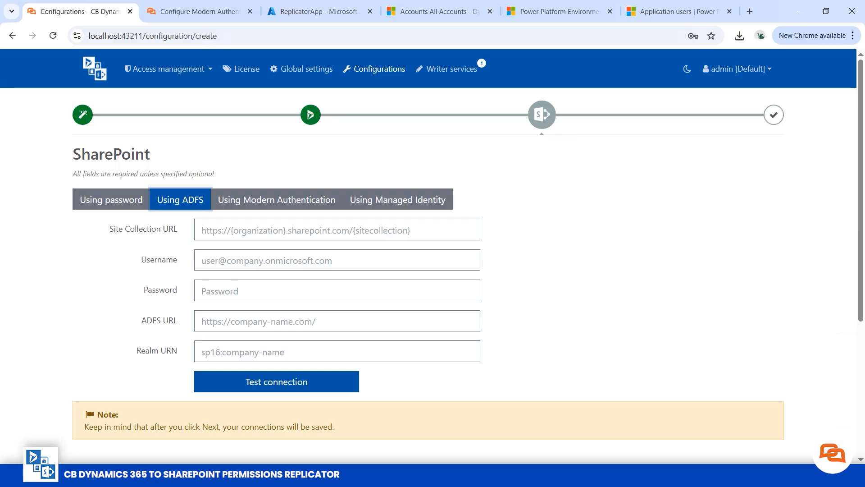
{"action": "left_click", "coordinate": [277, 200]}
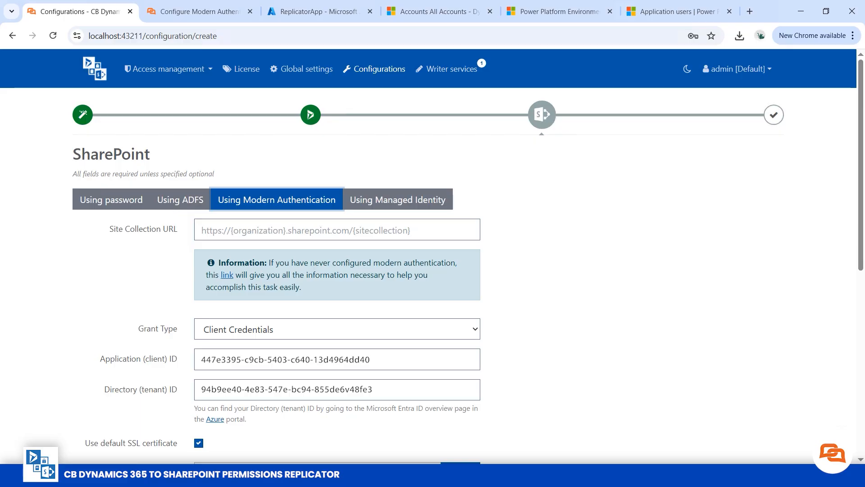
{"action": "left_click", "coordinate": [398, 200]}
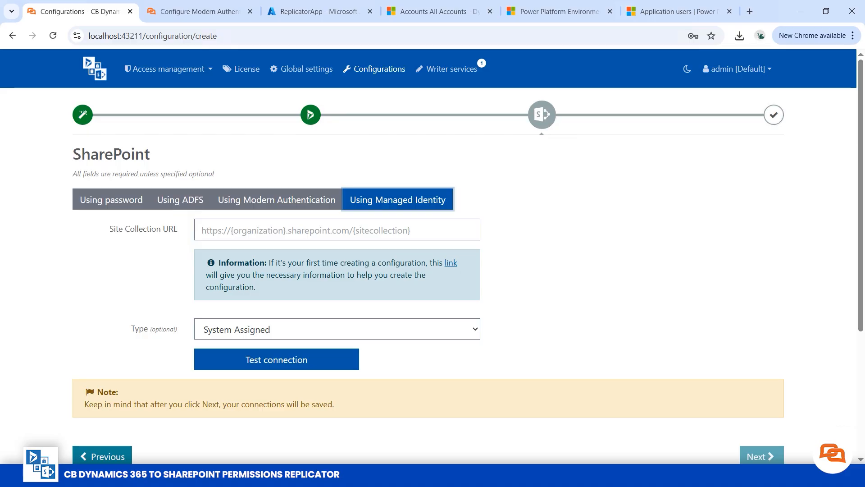
Choose Modern Authentication with the Client Credentials grant type for SharePoint and open its configuration guide
{"action": "left_click", "coordinate": [277, 200]}
{"action": "scroll", "coordinate": [337, 280], "scroll_direction": "down", "scroll_amount": 2}
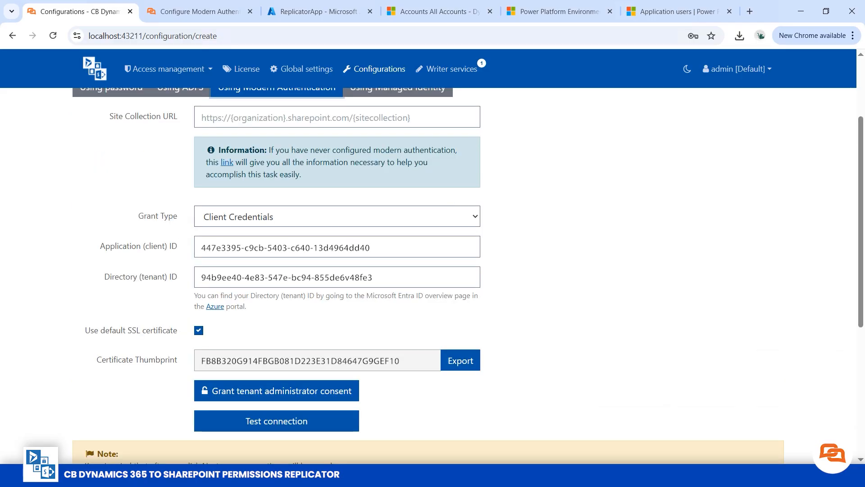
{"action": "left_click", "coordinate": [337, 216]}
{"action": "left_click", "coordinate": [337, 236]}
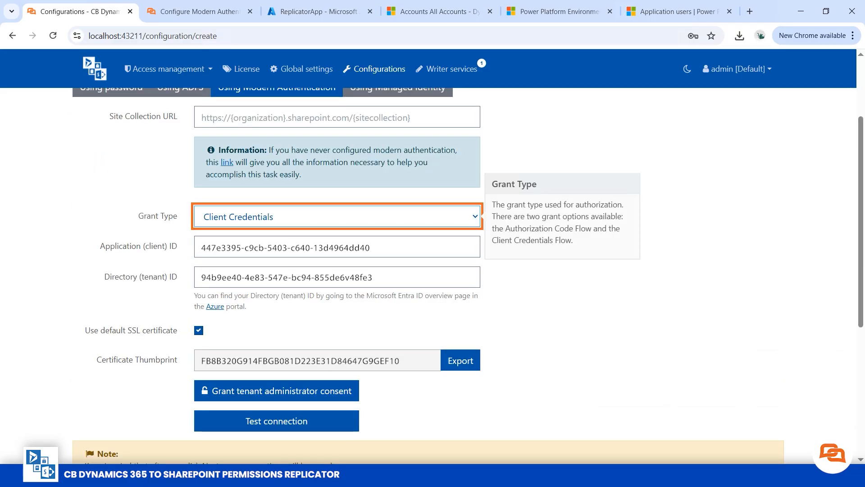
{"action": "left_click", "coordinate": [585, 306]}
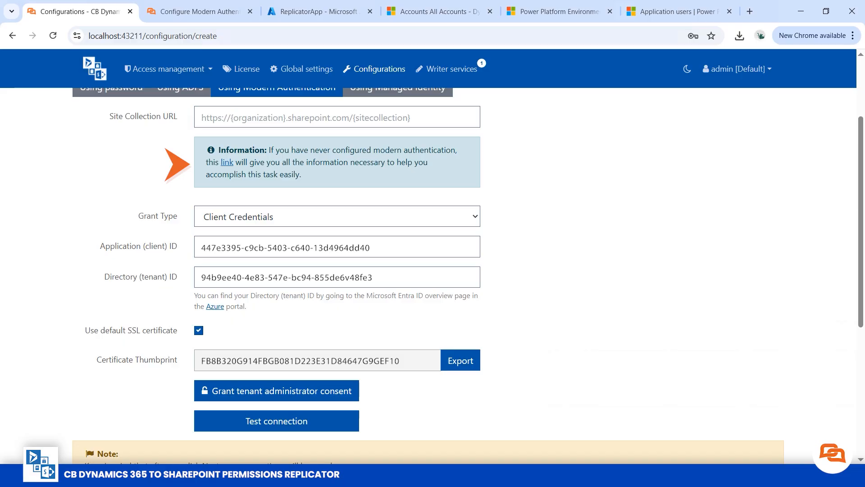
{"action": "left_click", "coordinate": [226, 162]}
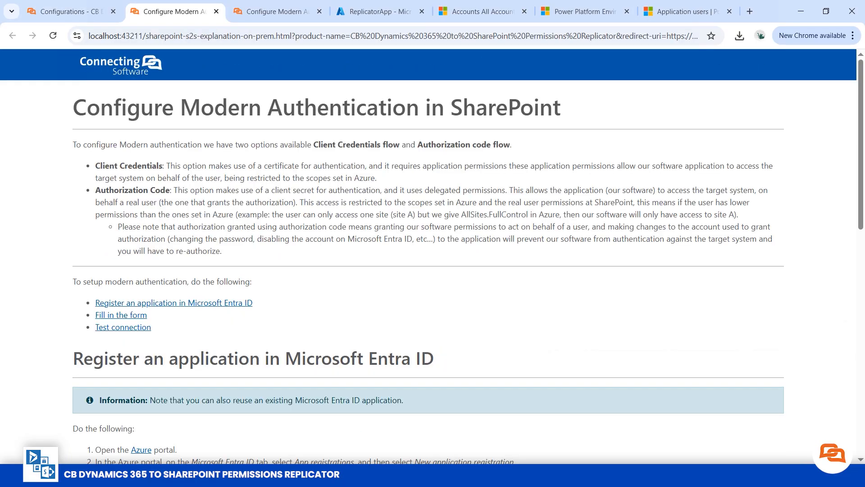
Check the guide's SharePoint permission requirements and start a request for SharePoint application permissions for ReplicatorApp in Azure
{"action": "scroll", "coordinate": [428, 255], "scroll_direction": "down", "scroll_amount": 5}
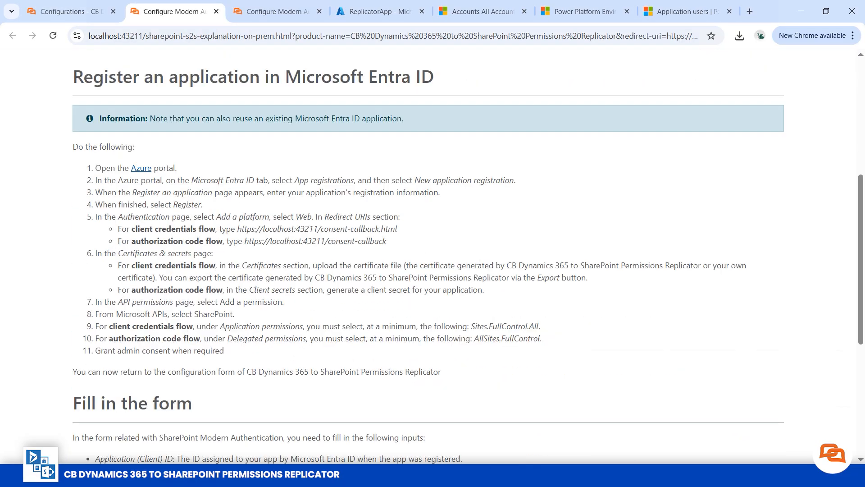
{"action": "scroll", "coordinate": [432, 257], "scroll_direction": "up", "scroll_amount": 1}
{"action": "left_click_drag", "start_coordinate": [96, 338], "coordinate": [540, 339]}
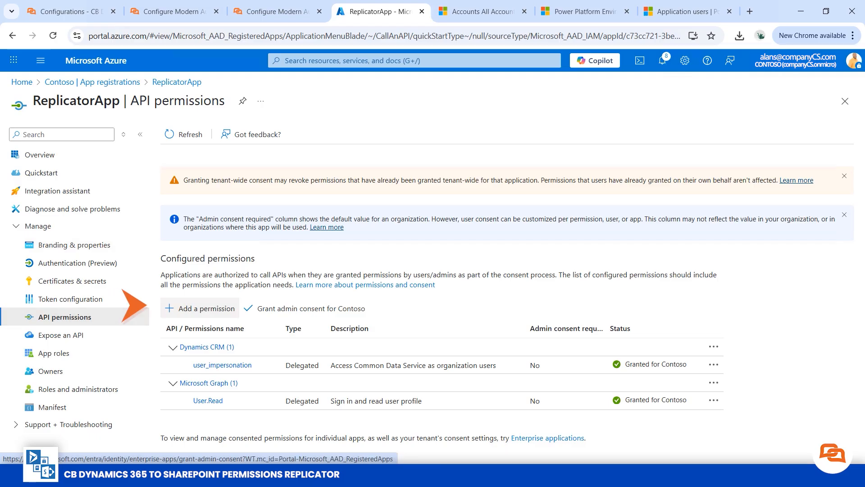
{"action": "left_click", "coordinate": [199, 308]}
{"action": "scroll", "coordinate": [621, 270], "scroll_direction": "down", "scroll_amount": 3}
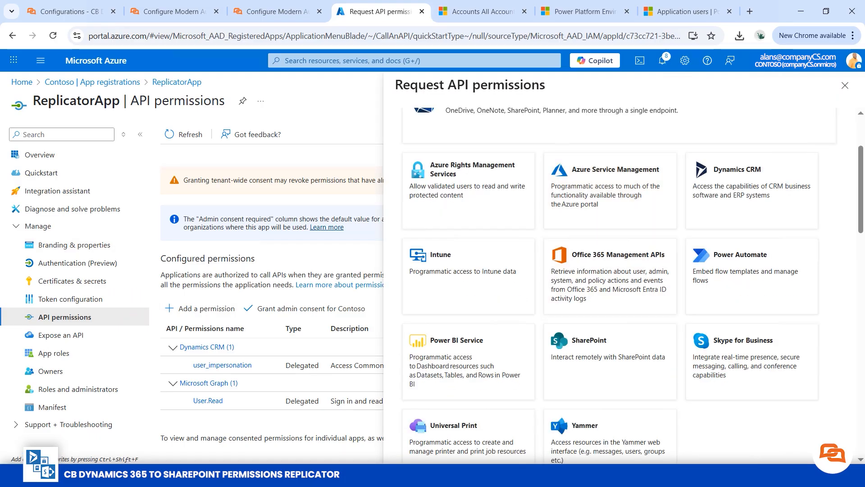
{"action": "left_click", "coordinate": [610, 355]}
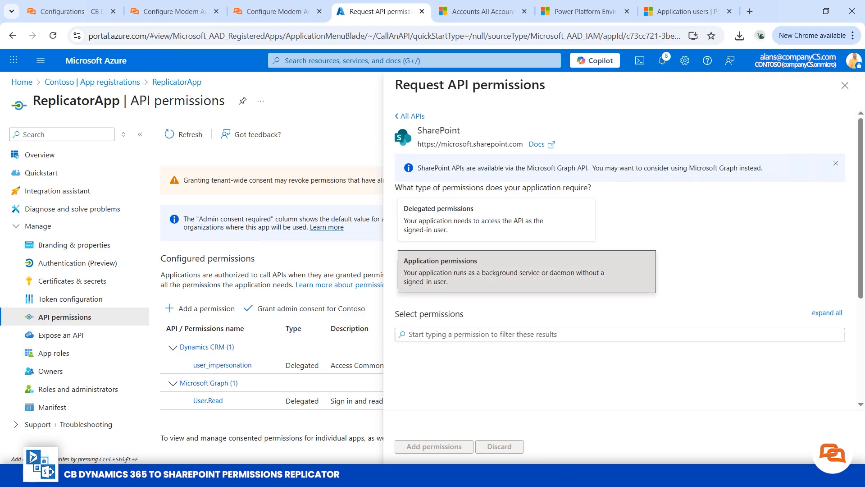
{"action": "scroll", "coordinate": [621, 299], "scroll_direction": "down", "scroll_amount": 3}
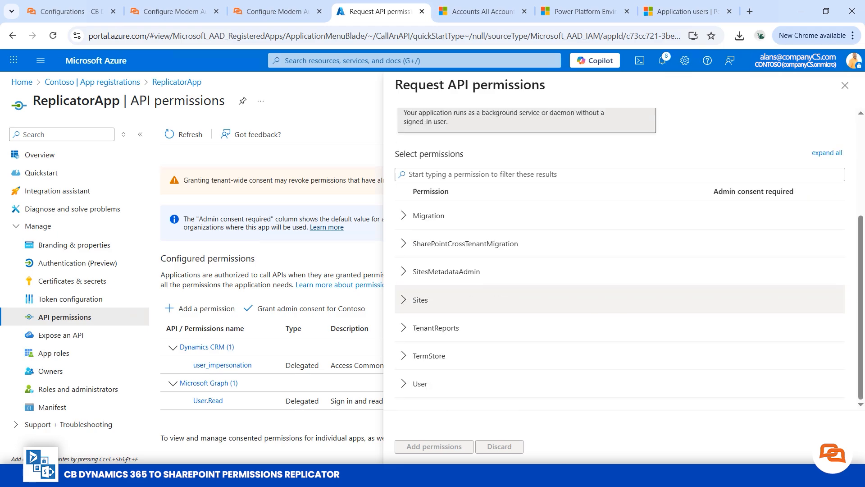
Add the Sites.FullControl.All application permission to ReplicatorApp and grant admin consent for Contoso
{"action": "left_click", "coordinate": [421, 299]}
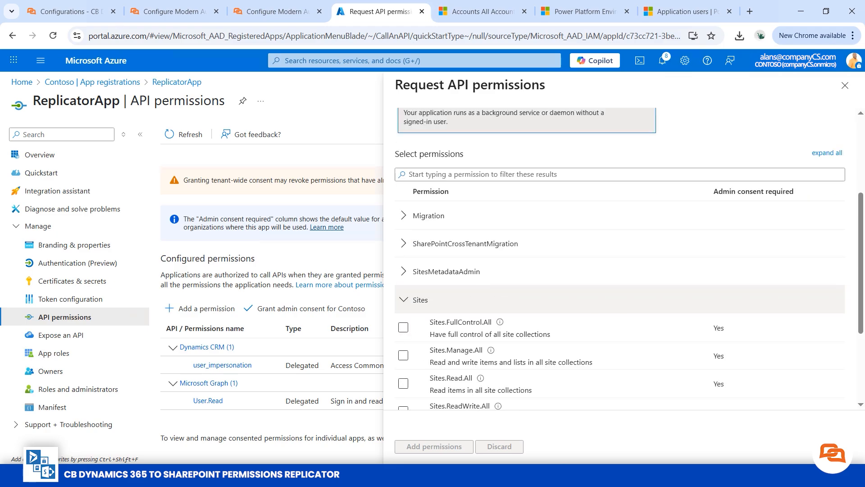
{"action": "left_click", "coordinate": [403, 327]}
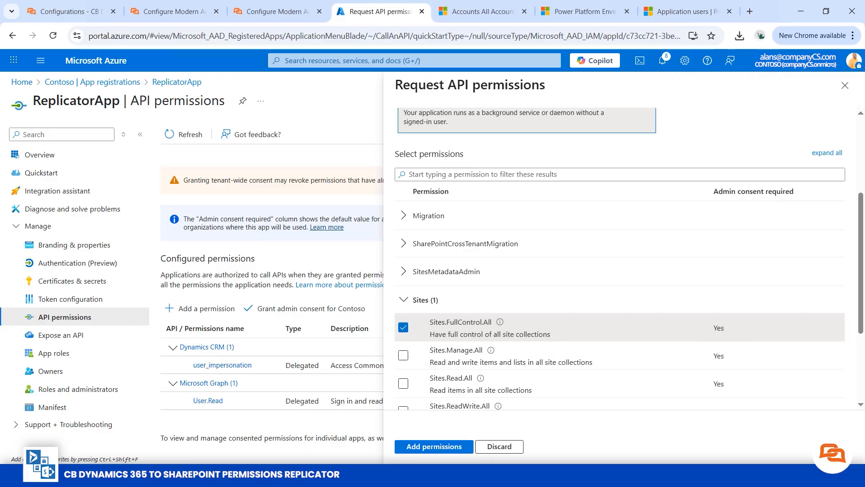
{"action": "left_click", "coordinate": [434, 447]}
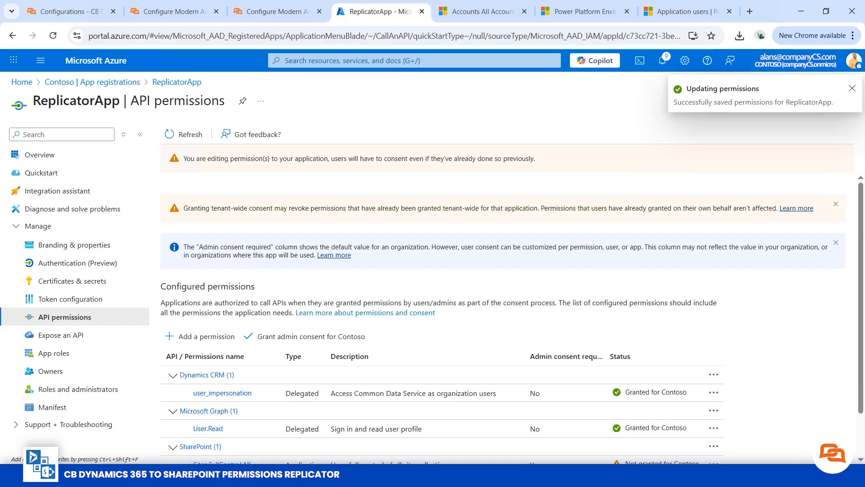
{"action": "left_click", "coordinate": [361, 283]}
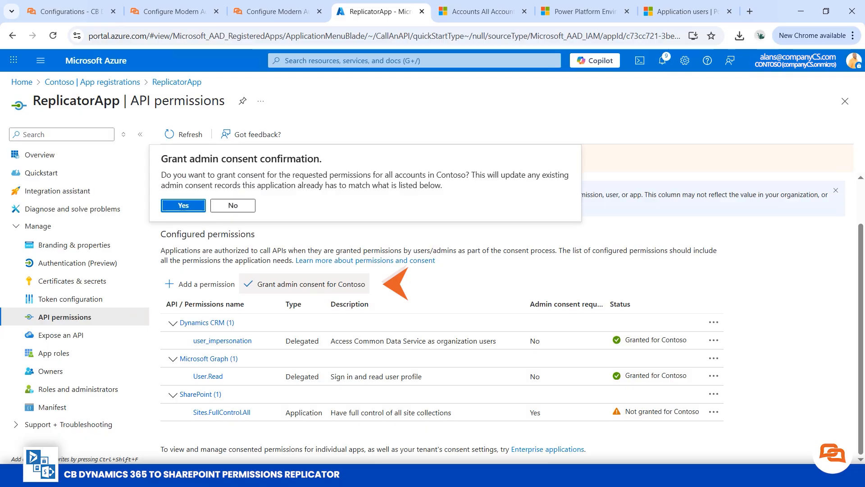
{"action": "left_click", "coordinate": [178, 204]}
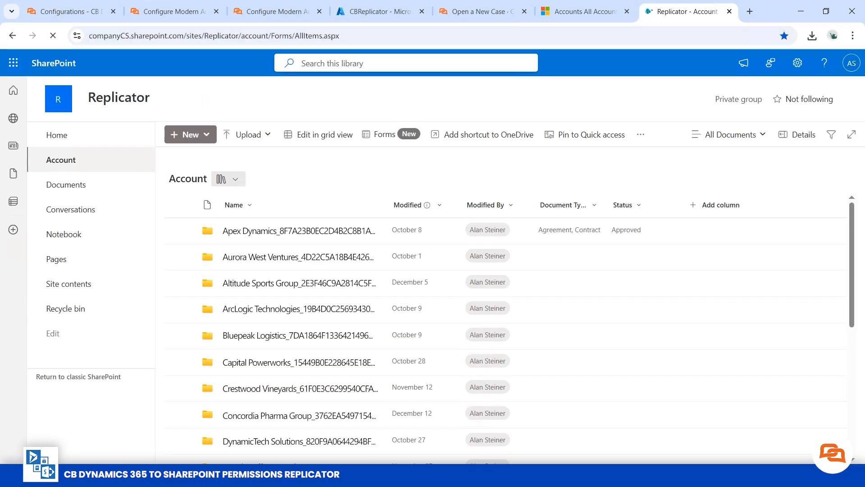
{"action": "left_click_drag", "start_coordinate": [241, 36], "coordinate": [90, 36]}
{"action": "key", "text": "ctrl+c"}
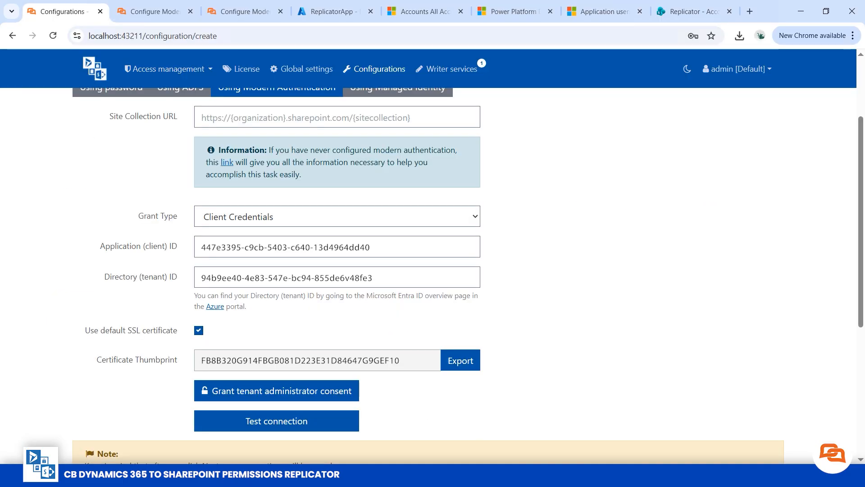
{"action": "left_click", "coordinate": [337, 117]}
{"action": "key", "text": "ctrl+v"}
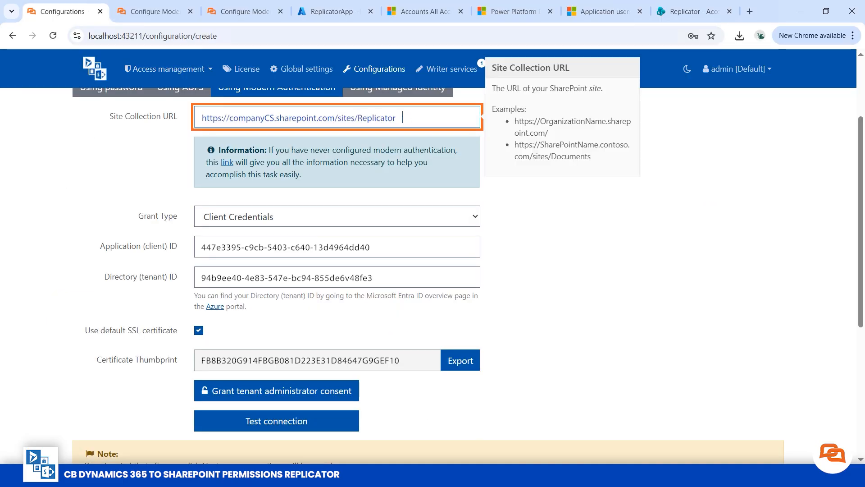
Grant tenant administrator consent for the SharePoint connection, accept the requested permissions and close the authorization window
{"action": "scroll", "coordinate": [277, 334], "scroll_direction": "down", "scroll_amount": 1}
{"action": "left_click", "coordinate": [276, 334]}
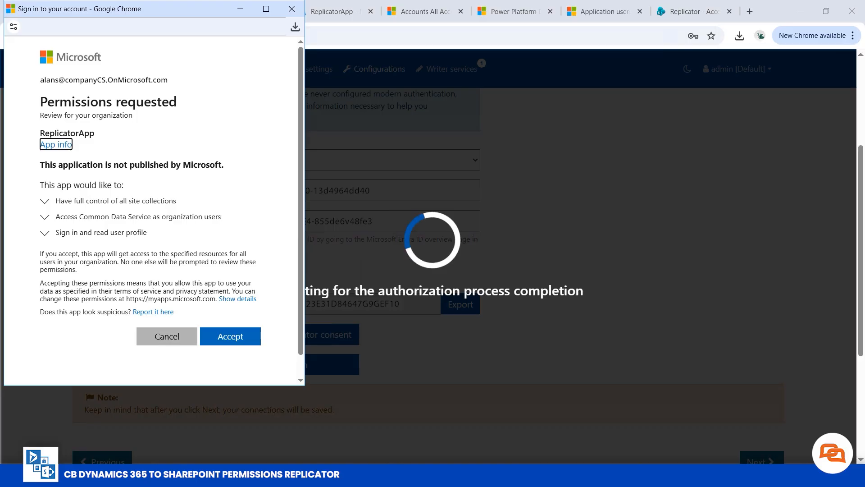
{"action": "left_click", "coordinate": [230, 336]}
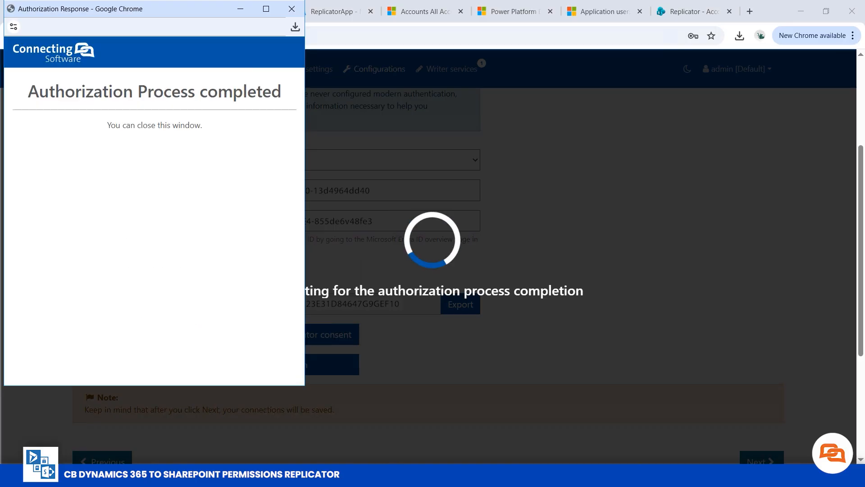
{"action": "left_click", "coordinate": [292, 9]}
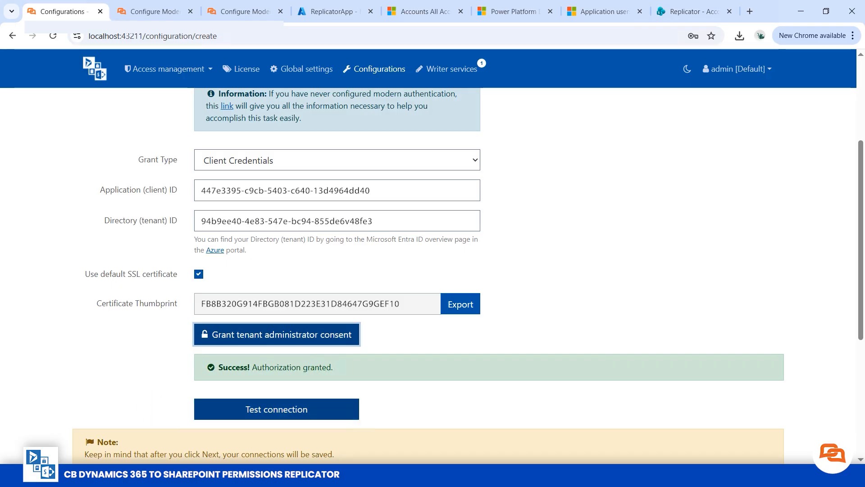
Test the SharePoint connection and finish the configuration with immediate replication left at No
{"action": "left_click", "coordinate": [277, 409]}
{"action": "scroll", "coordinate": [428, 270], "scroll_direction": "down", "scroll_amount": 3}
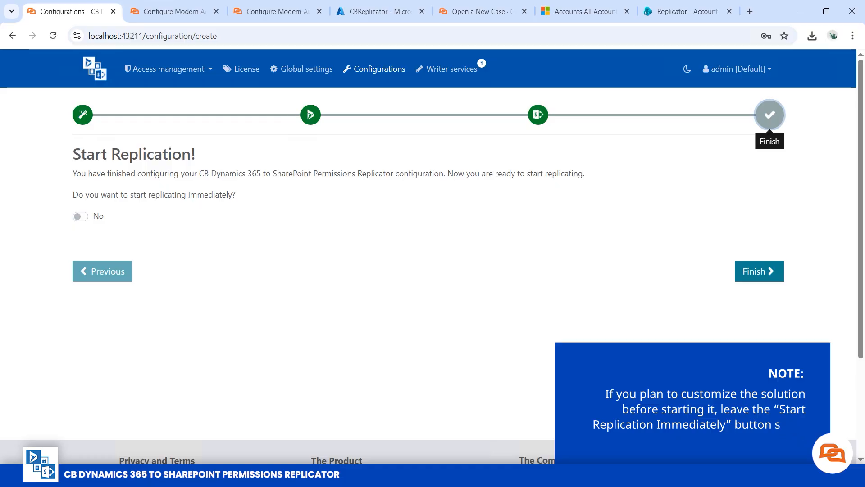
{"action": "left_click", "coordinate": [759, 272]}
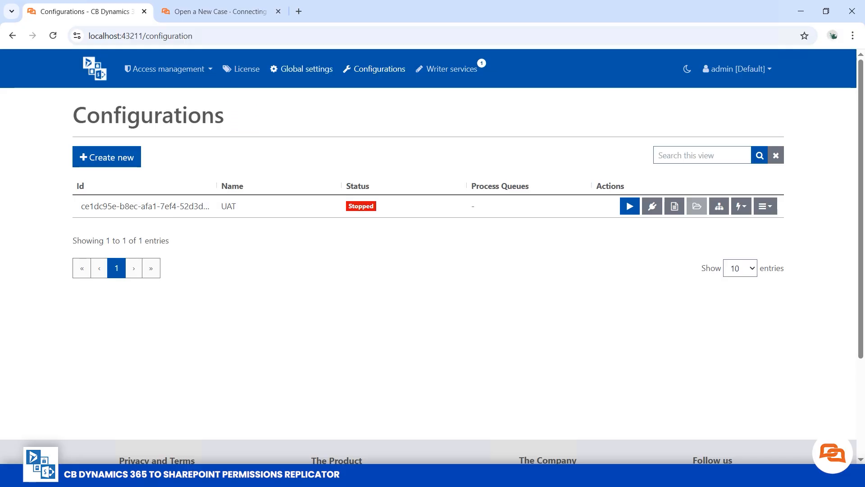
Review the replicator's license details and return to the list of configurations
{"action": "left_click", "coordinate": [241, 69]}
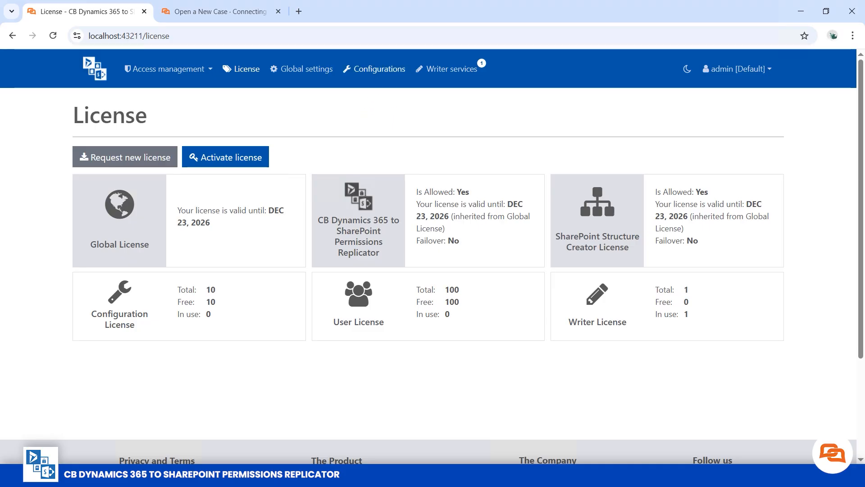
{"action": "left_click", "coordinate": [379, 69]}
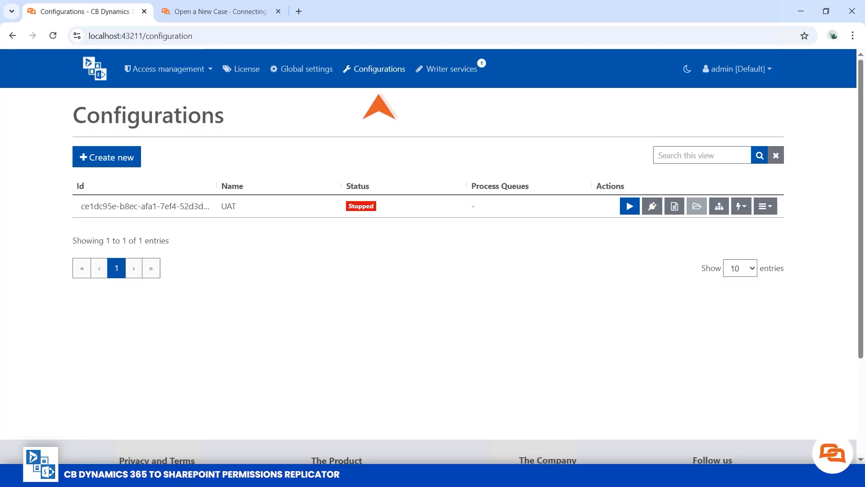